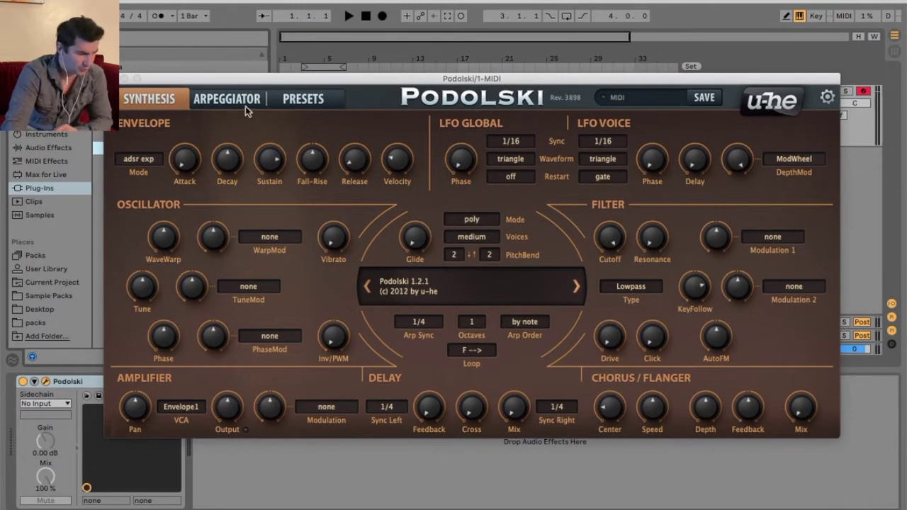
- Look through the synth's Arpeggiator and Presets pages and return to the Synthesis page
left_click(246, 106)
left_click(304, 99)
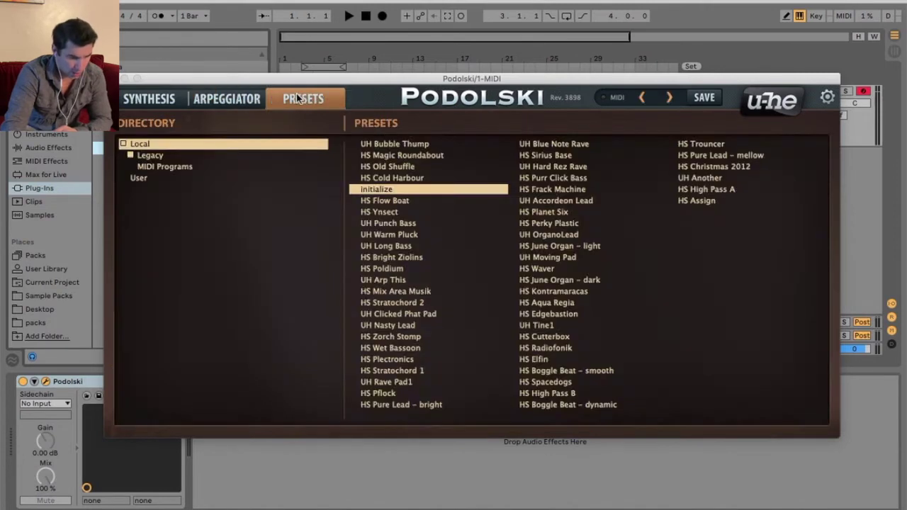
left_click(255, 99)
left_click(170, 103)
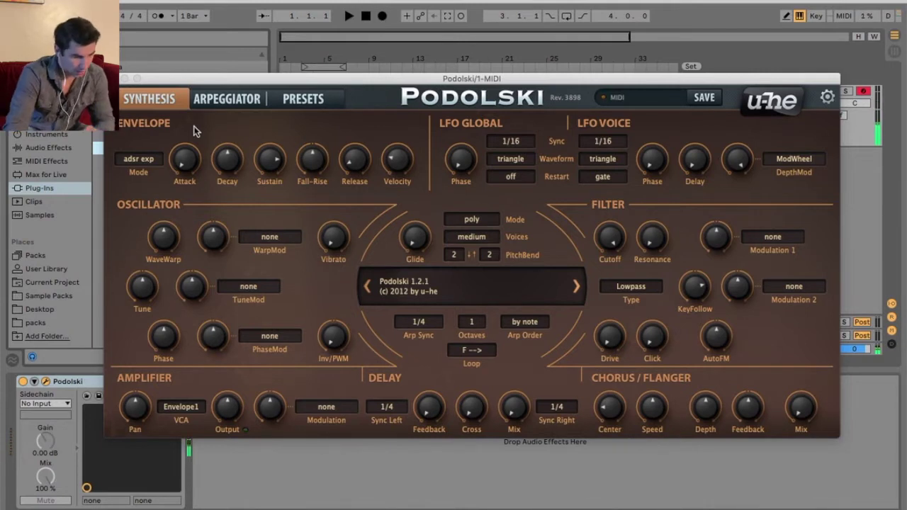
- Audition the Local presets UH Bubble Thump, HS Magic Roundabout, HS Old Shuffle, HS Cold Harbour, initialize and HS Flow Boat
left_click(306, 100)
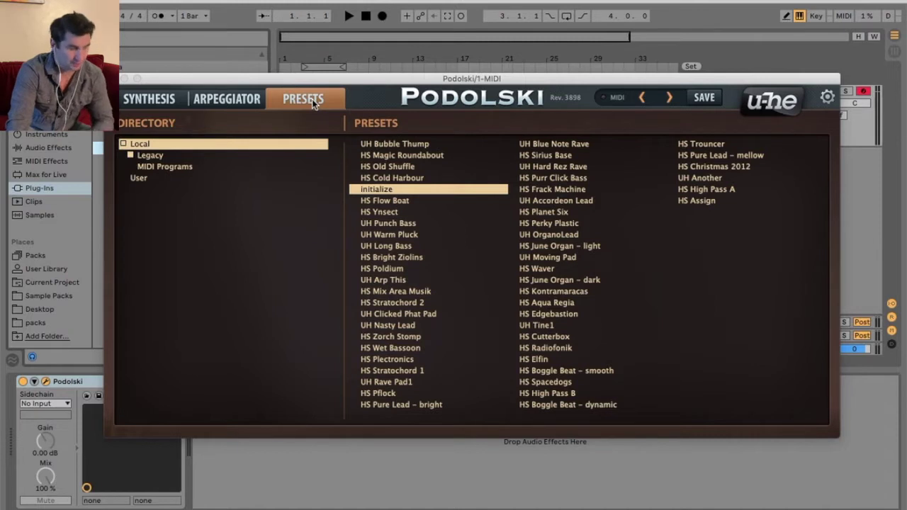
left_click(415, 144)
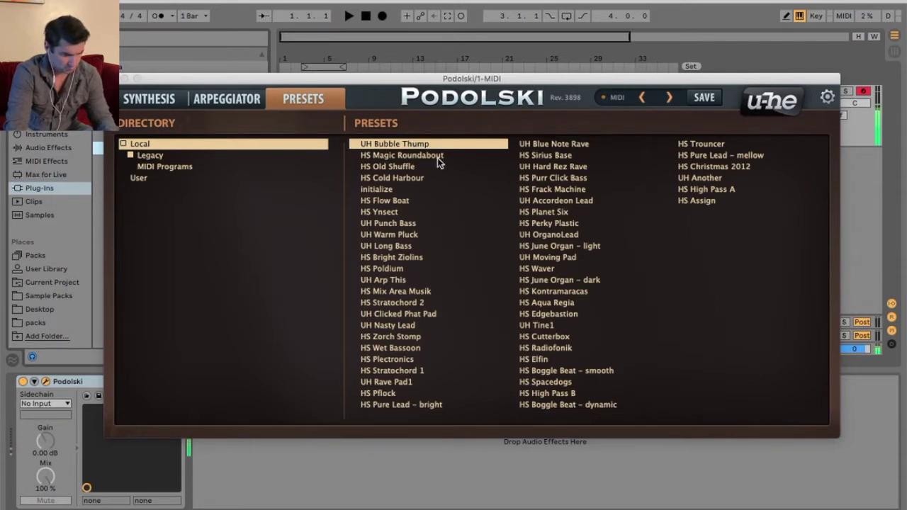
left_click(438, 157)
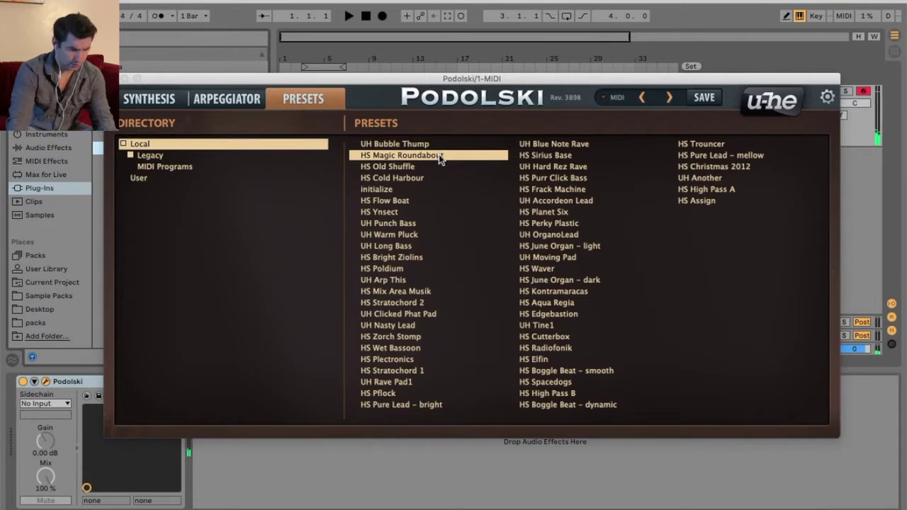
left_click(432, 170)
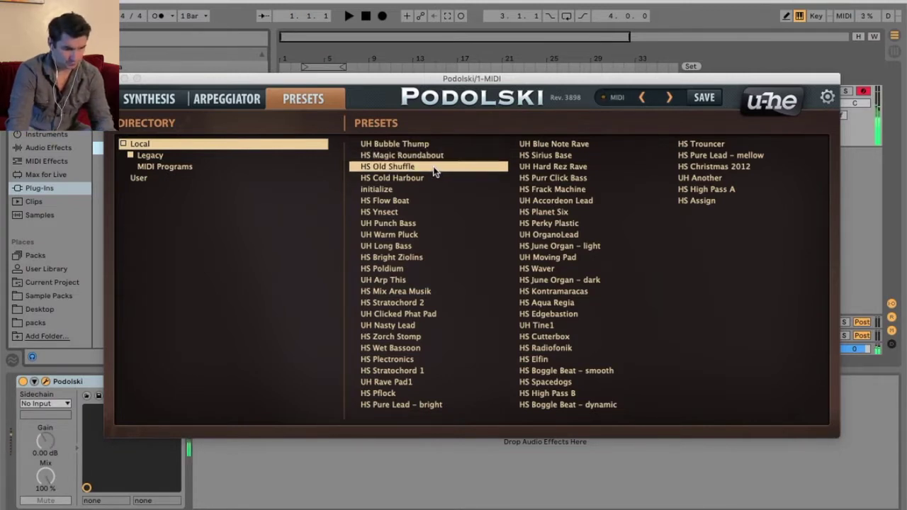
left_click(426, 179)
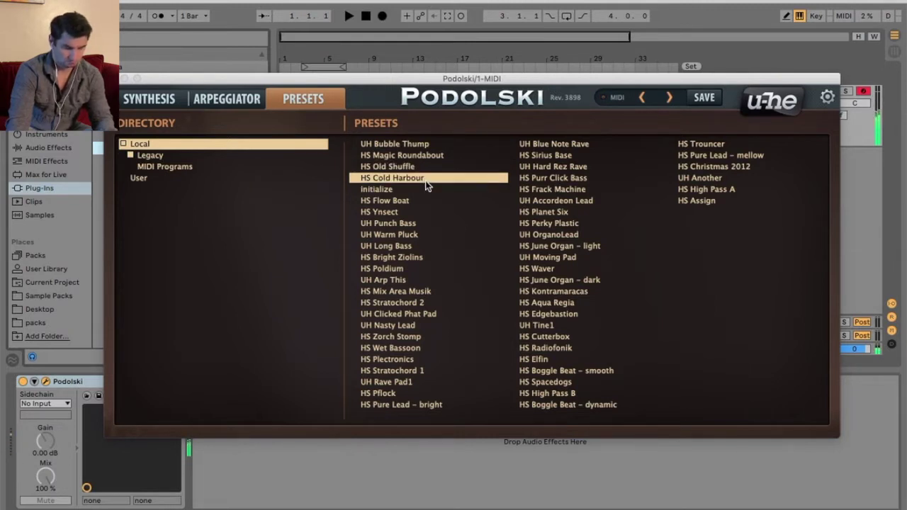
left_click(422, 190)
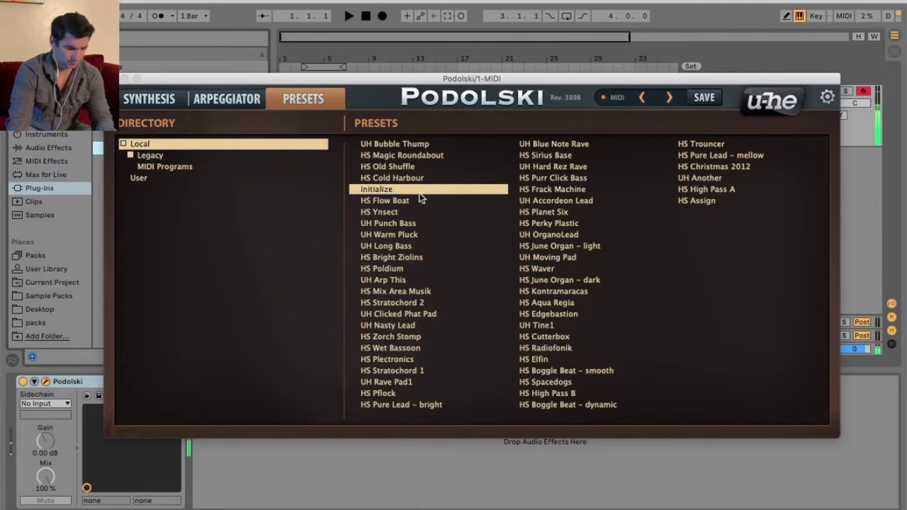
left_click(418, 201)
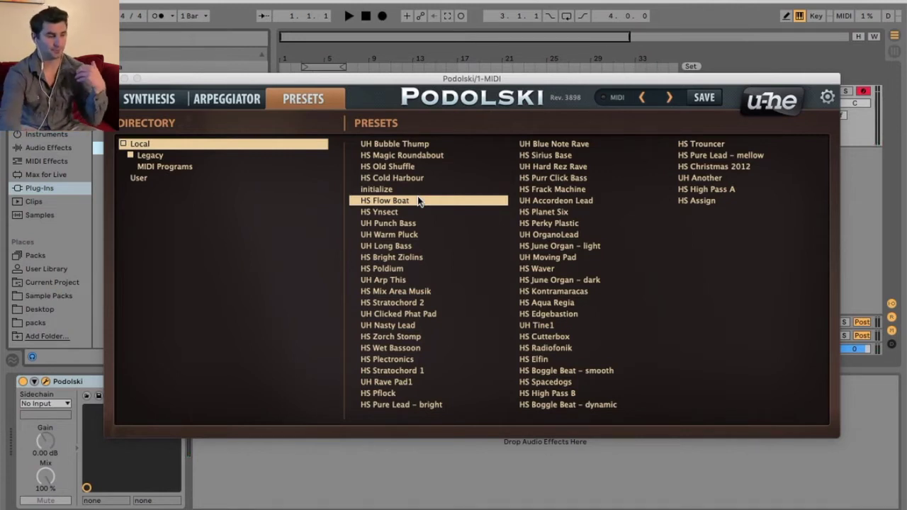
- Audition more Local presets, from HS Magic Roundabout through UH Punch Bass, UH Warm Pluck, HS Stratochord 2 and HS Wet Bassoon to HS Edgebastion
left_click(415, 156)
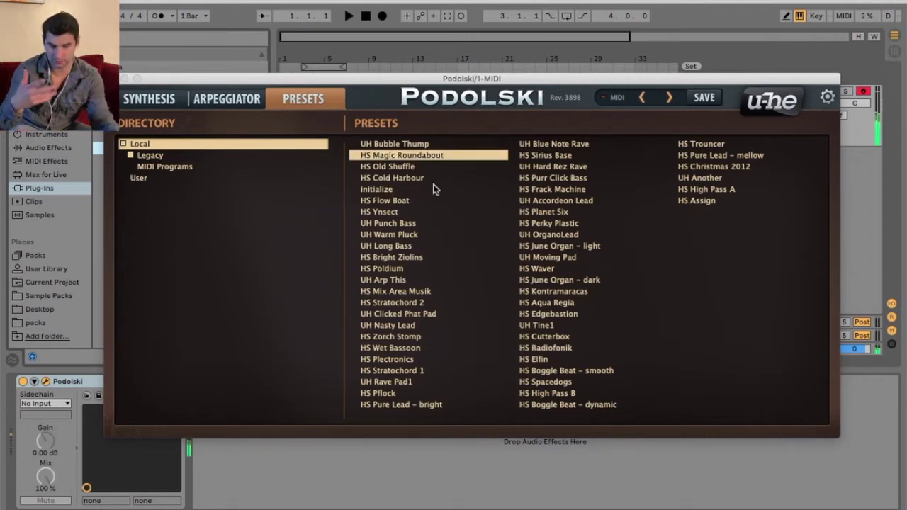
left_click(415, 223)
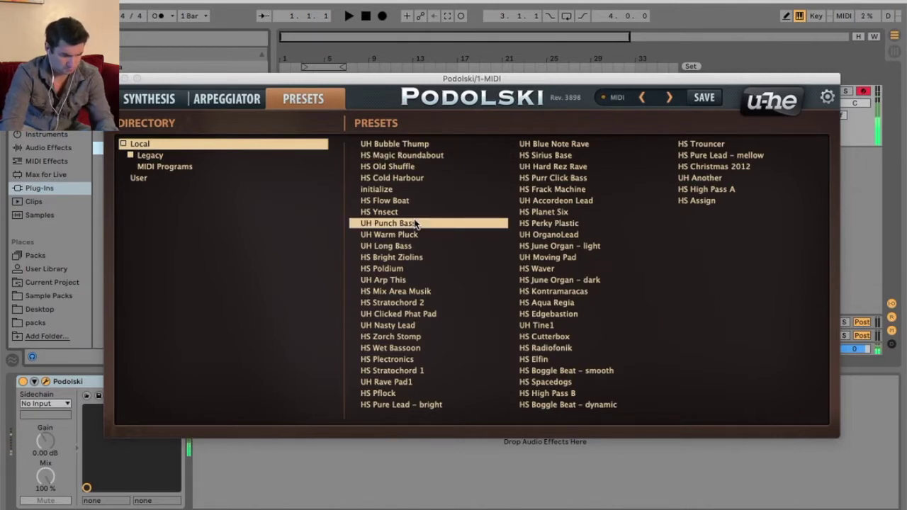
left_click(424, 235)
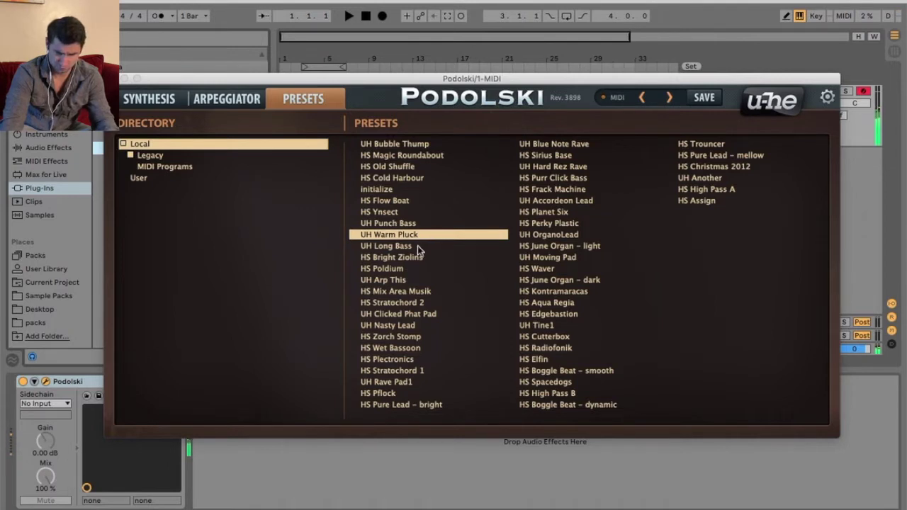
left_click(418, 248)
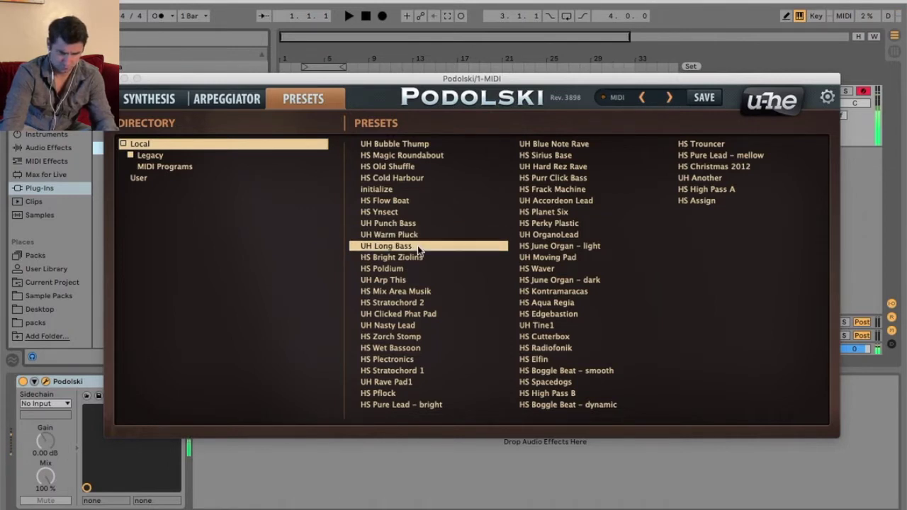
left_click(419, 292)
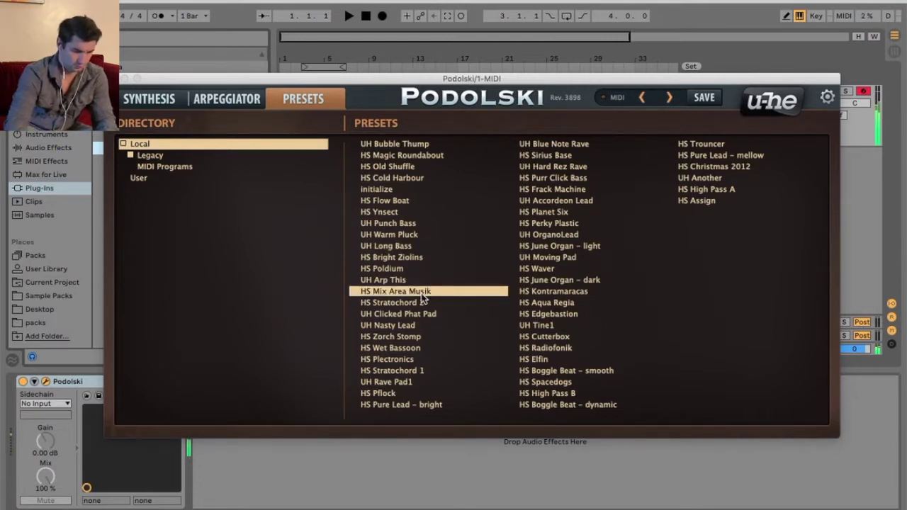
left_click(424, 300)
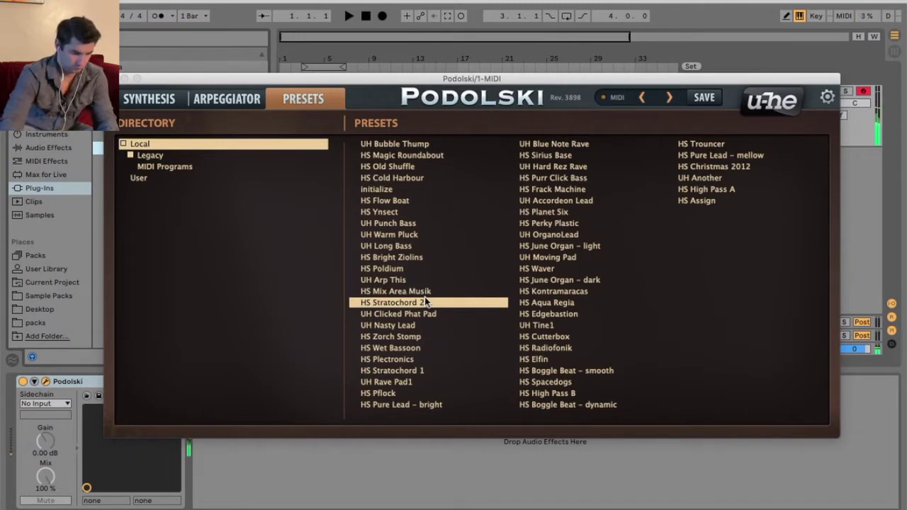
left_click(432, 349)
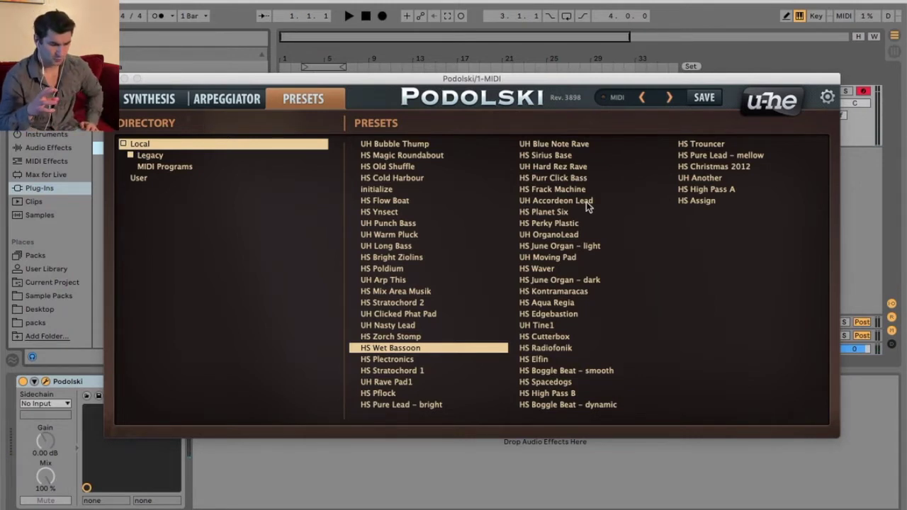
left_click(566, 311)
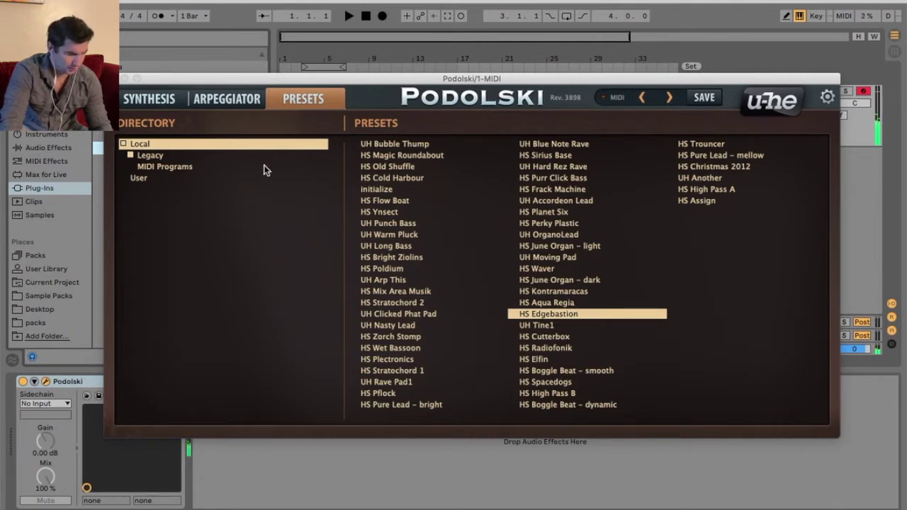
- Audition the sirens dub tas, ambient 02 tas and space siren tas presets from the Legacy folder
left_click(202, 155)
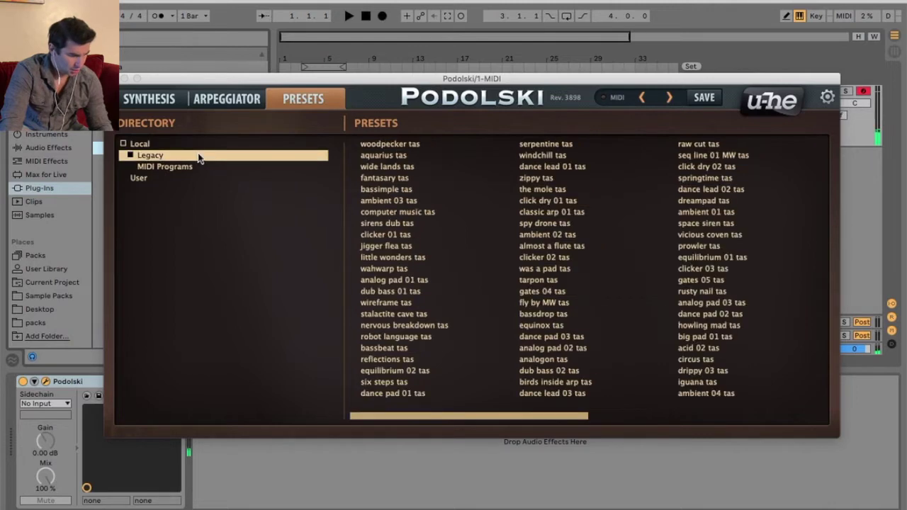
left_click(201, 147)
left_click(201, 155)
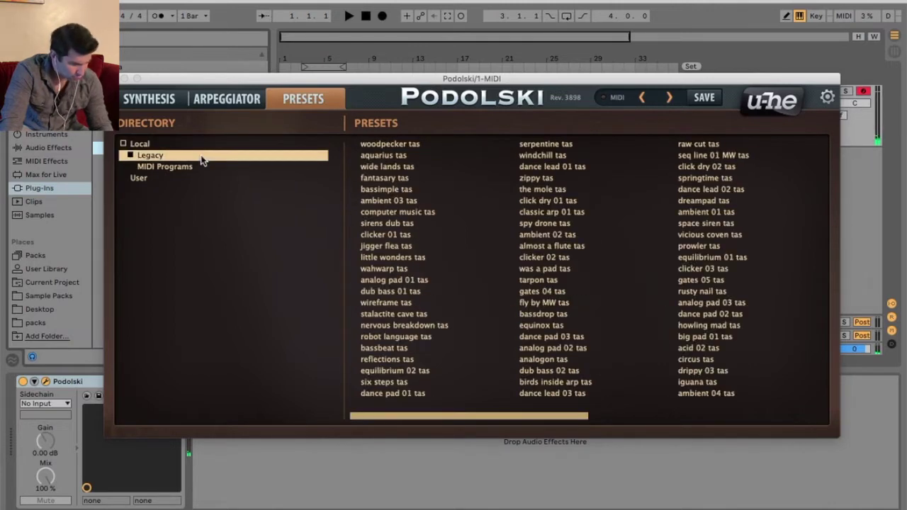
left_click(419, 225)
left_click(573, 235)
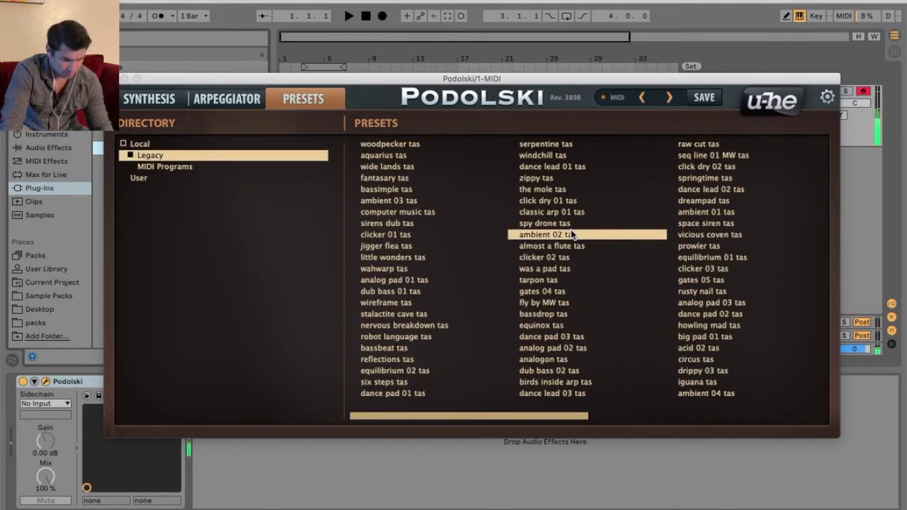
left_click(711, 227)
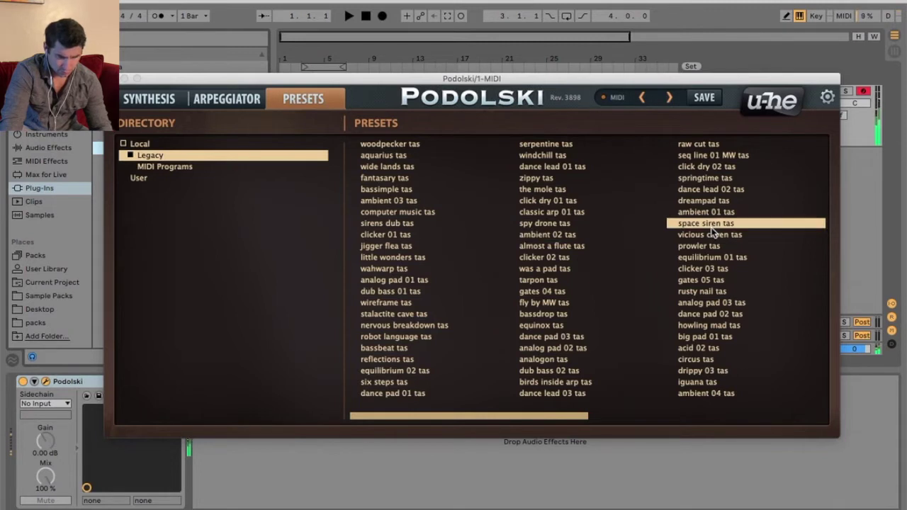
- Load the initialize preset from the Local folder
left_click(304, 143)
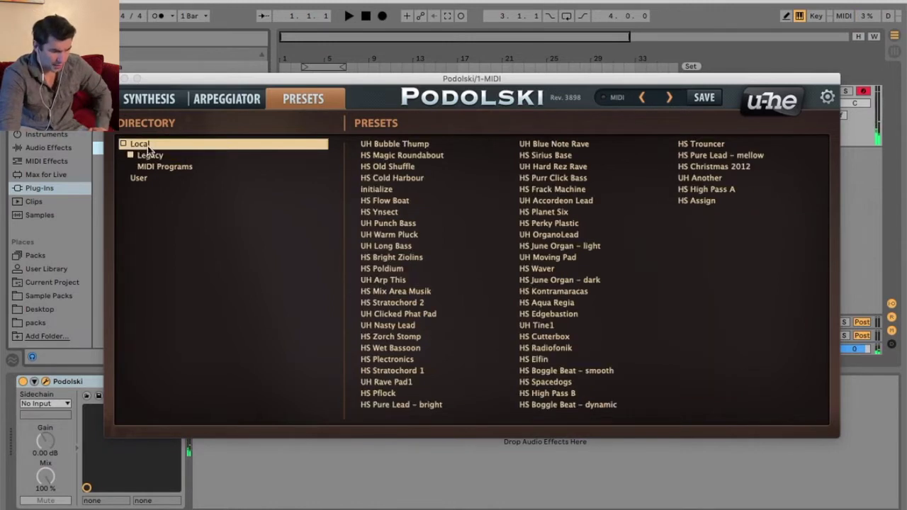
left_click(391, 189)
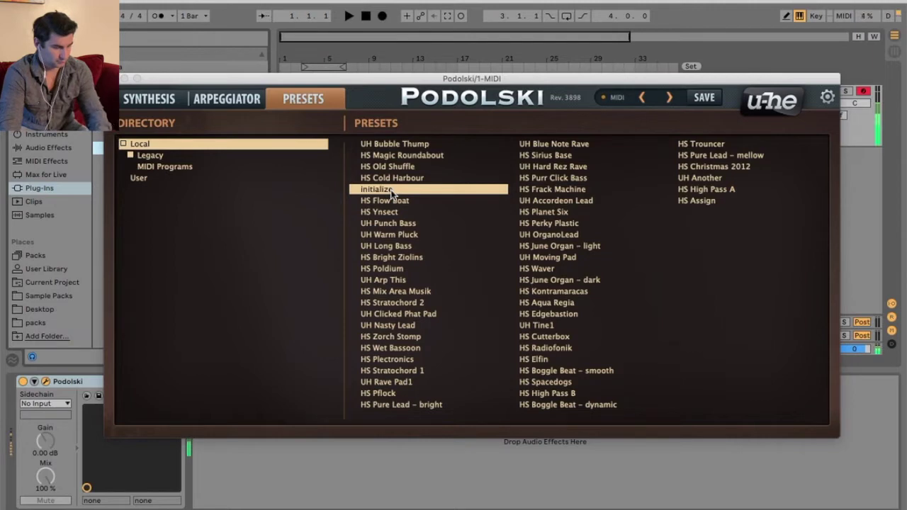
- View the arpeggiator controls, return to the Synthesis page and check the available envelope modes without changing the mode
left_click(227, 98)
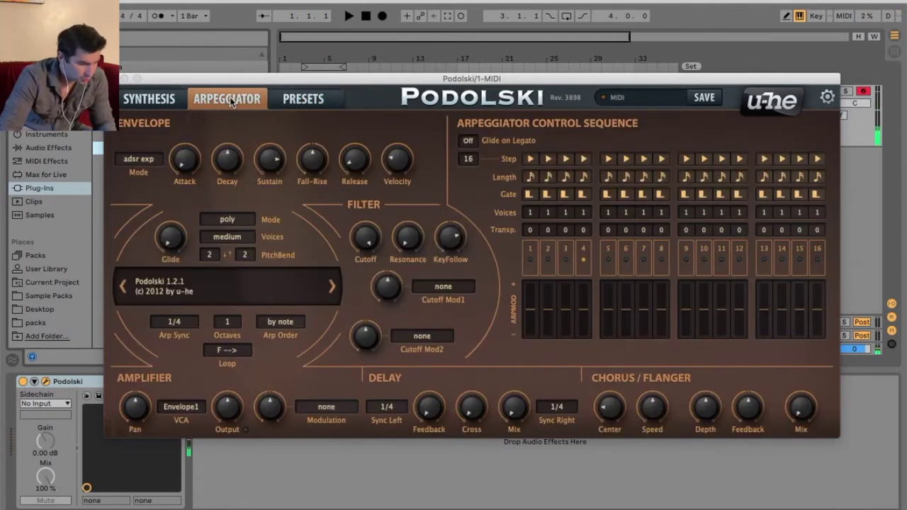
left_click(161, 102)
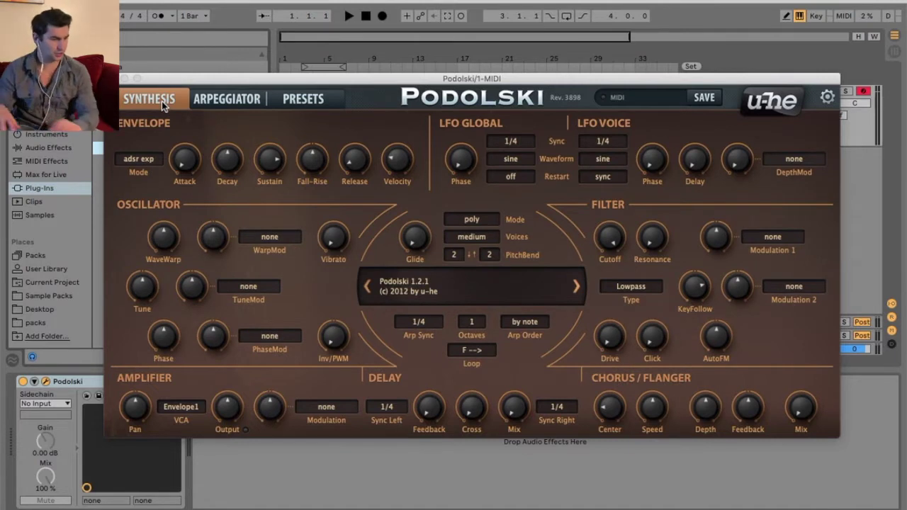
left_click(135, 160)
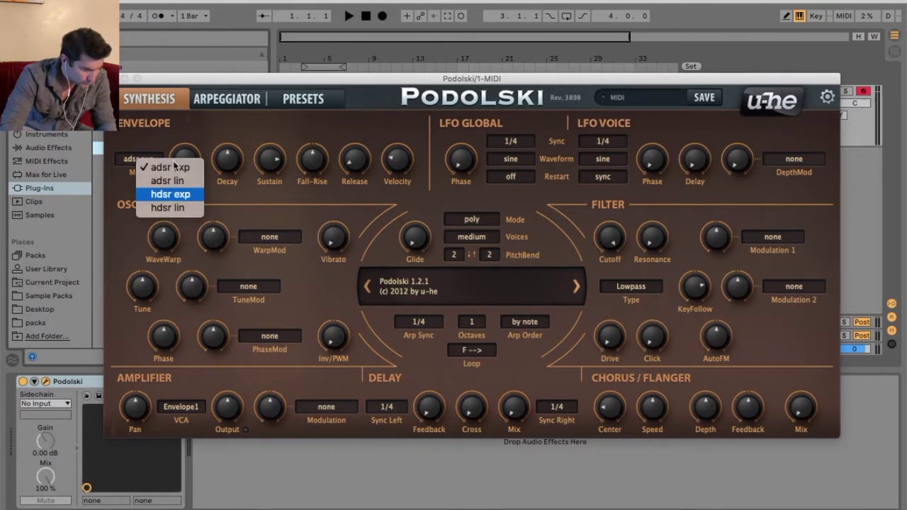
left_click(205, 124)
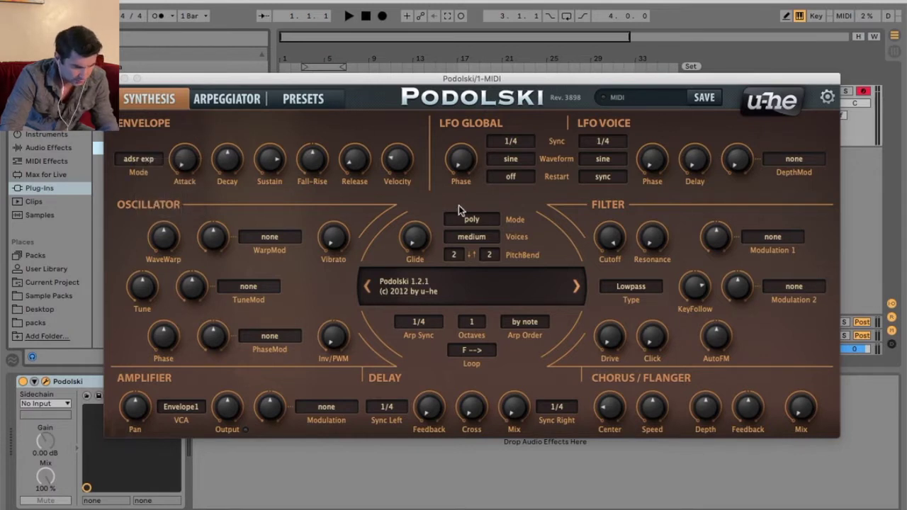
- Try lowering the filter cutoff to about 23 and reset it to its default of 150
left_click_drag(608, 238, 592, 261)
scroll(614, 241, "up", 2)
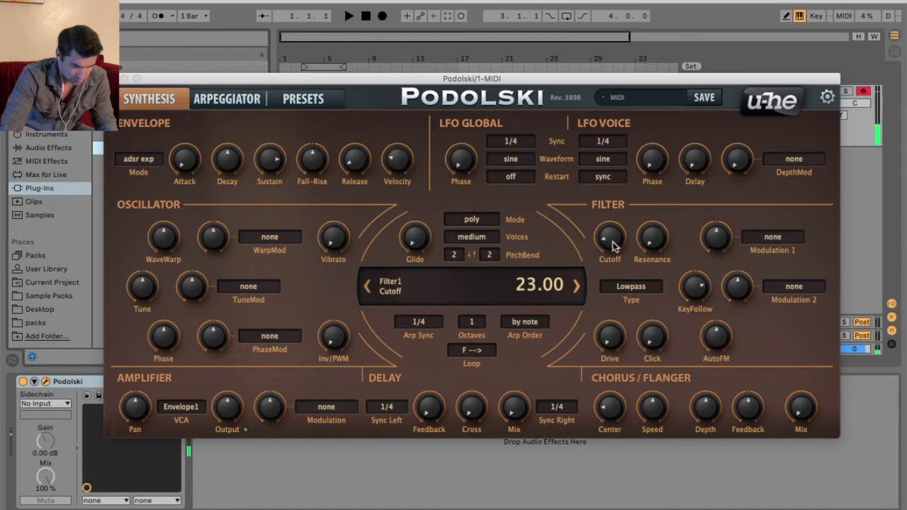
double_click(609, 238)
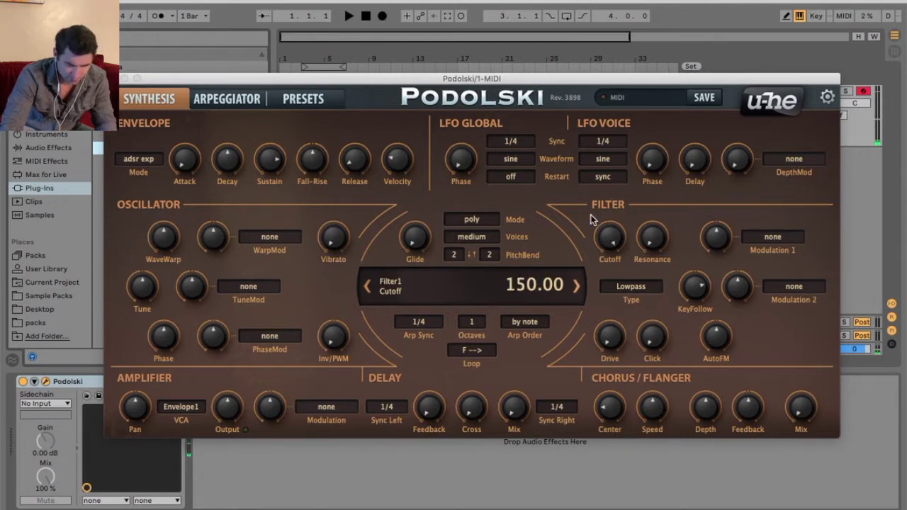
- Shift the synth window slightly upward, sweep and reset the filter cutoff, and bring it down to just below its midpoint
left_click_drag(546, 78, 543, 68)
scroll(607, 243, "down", 1)
left_click_drag(607, 228, 618, 163)
double_click(601, 234)
left_click_drag(601, 234, 608, 324)
- Leave the oscillator's vibrato at 0.00 and choose Velocity as its WarpMod source
mouse_move(330, 224)
left_mouse_down()
mouse_move(335, 141)
mouse_move(327, 228)
left_mouse_up()
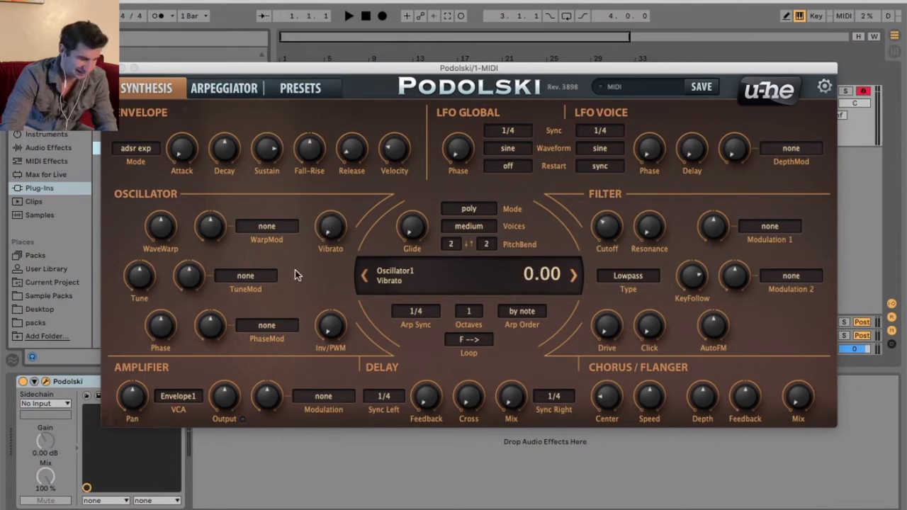
left_click(275, 227)
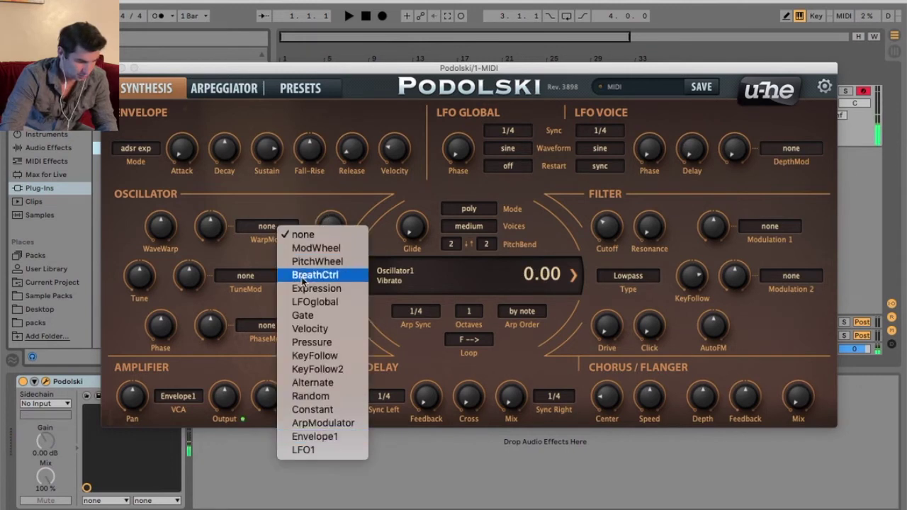
left_click(312, 329)
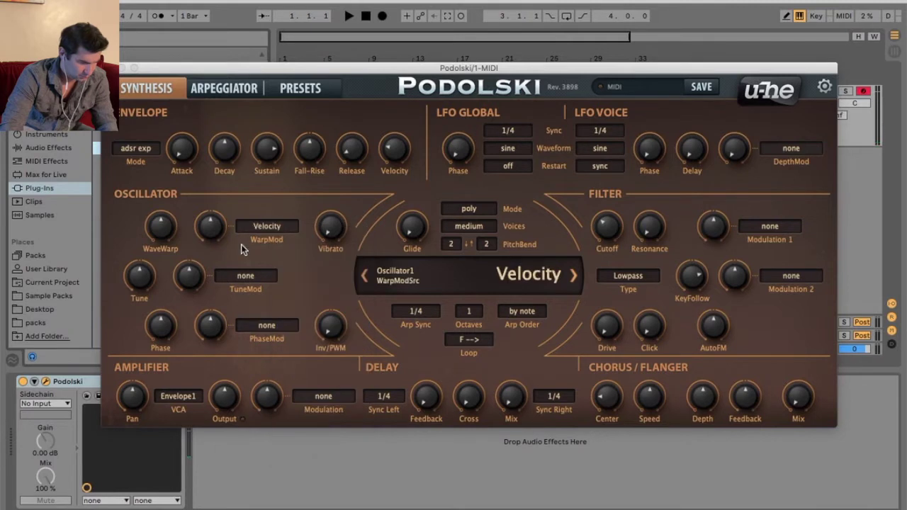
- Turn down the oscillator's WaveWarp and raise its Tune to 11.20
mouse_move(156, 248)
left_mouse_down()
mouse_move(153, 271)
mouse_move(142, 273)
mouse_move(147, 233)
left_mouse_up()
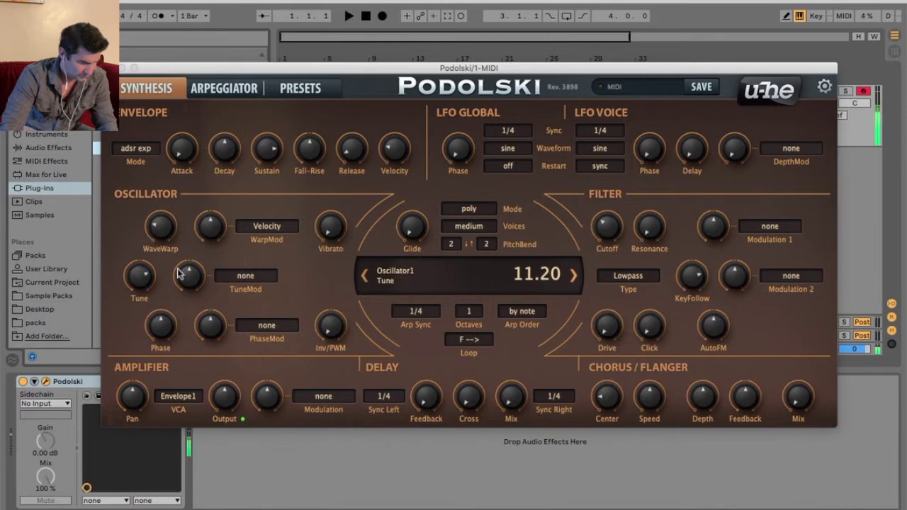
left_click(239, 276)
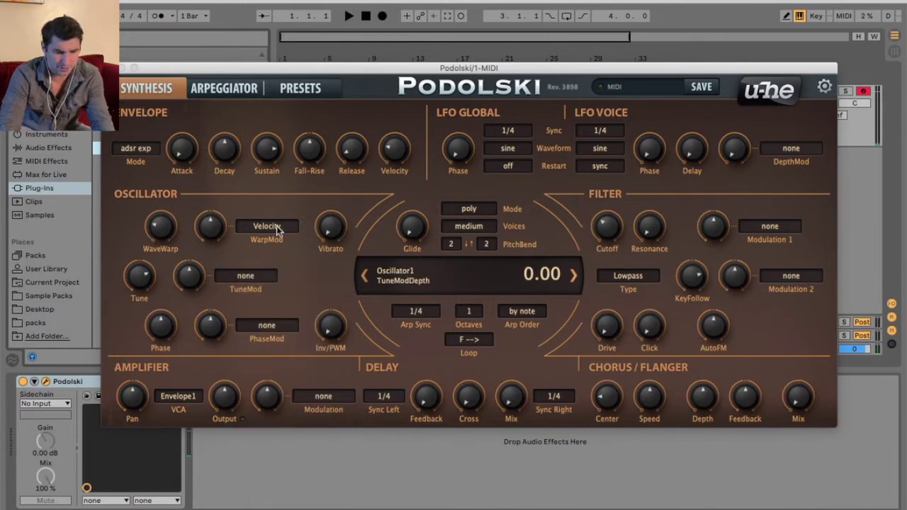
left_click_drag(491, 70, 495, 67)
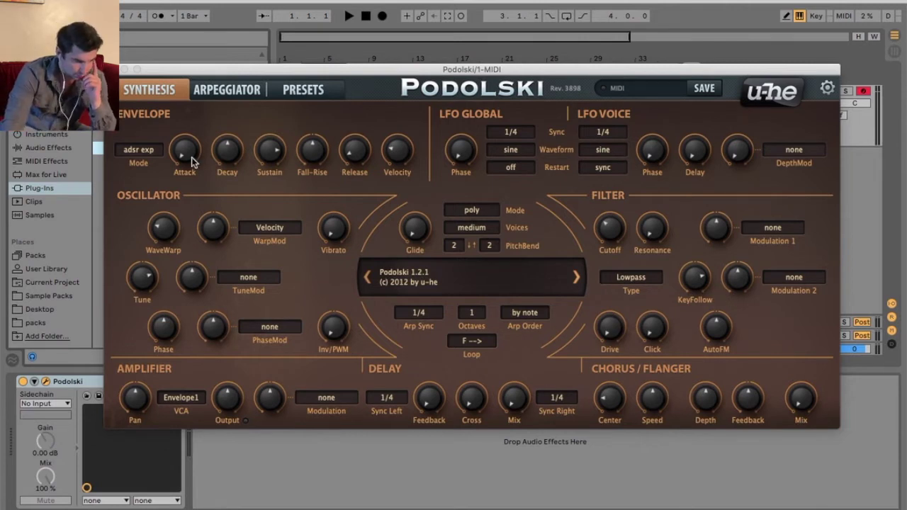
- Sweep the envelope's attack up to 100.00 and return it to 0.00
mouse_move(186, 155)
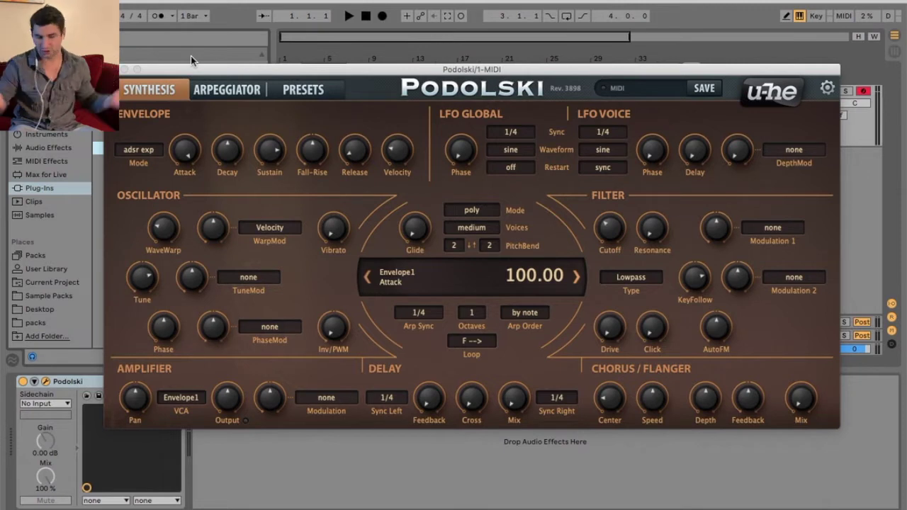
left_click_drag(184, 150, 161, 234)
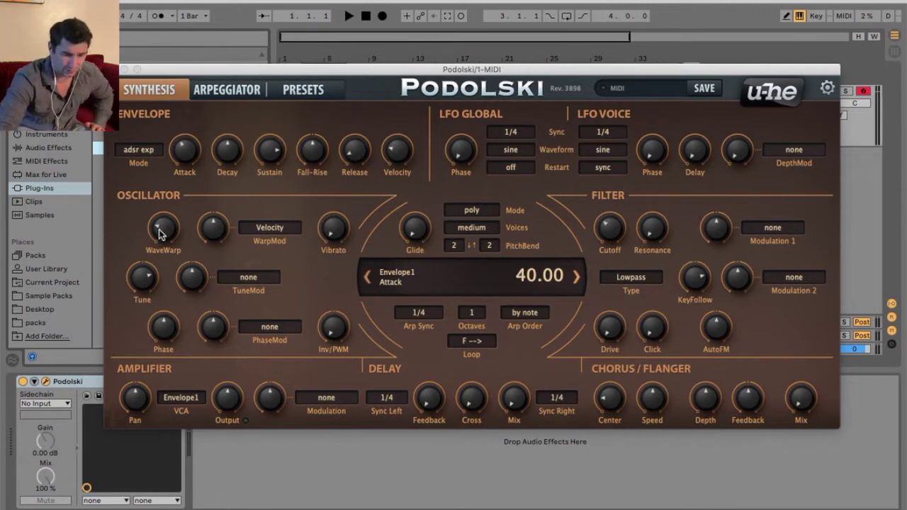
left_click_drag(202, 165, 178, 229)
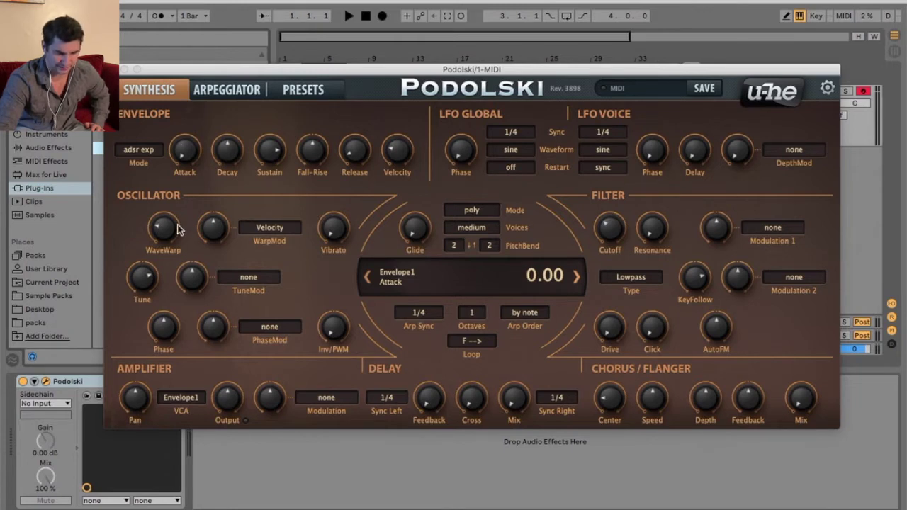
- Turn up the voice LFO's phase and DepthMod amount, and set its delay to 80.00
left_click_drag(652, 151, 725, 137)
left_click_drag(736, 101, 751, 14)
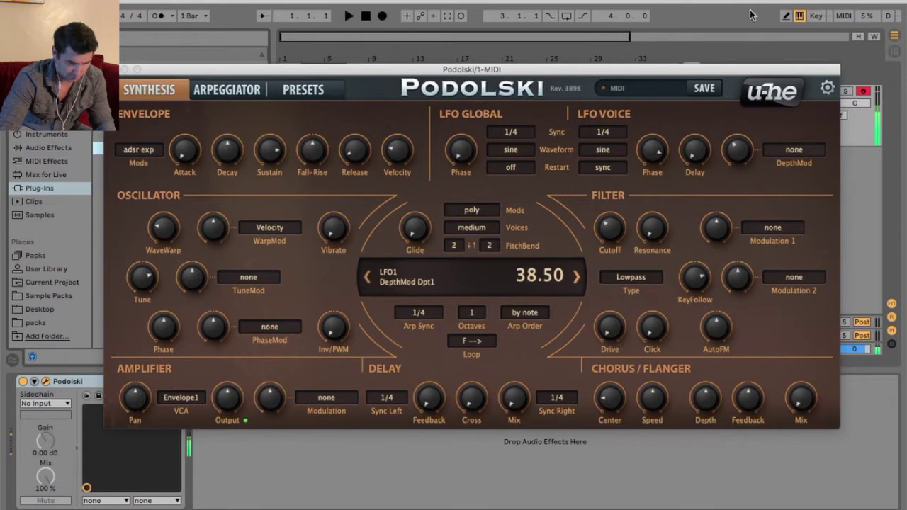
left_click_drag(737, 149, 737, 99)
left_click_drag(695, 149, 711, 70)
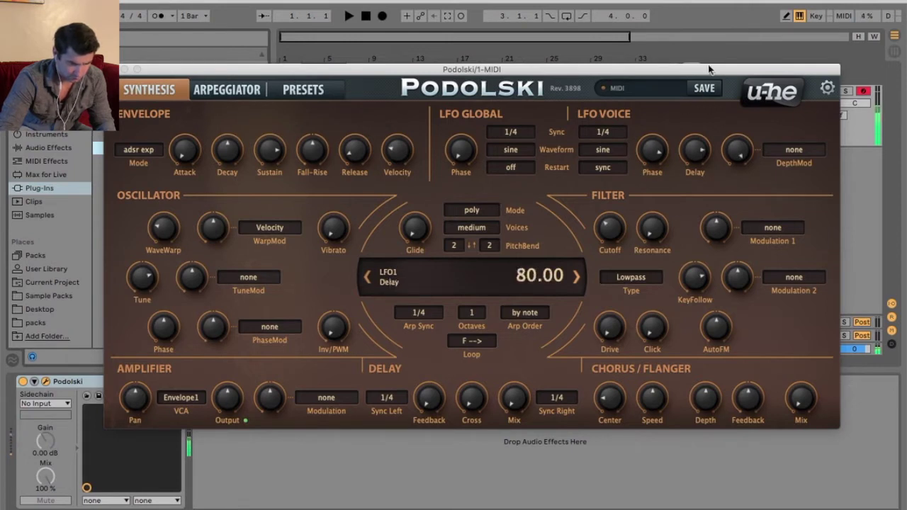
- Set the chorus mix to 100.00 and turn up the delay's feedback and mix
left_click_drag(803, 404, 804, 237)
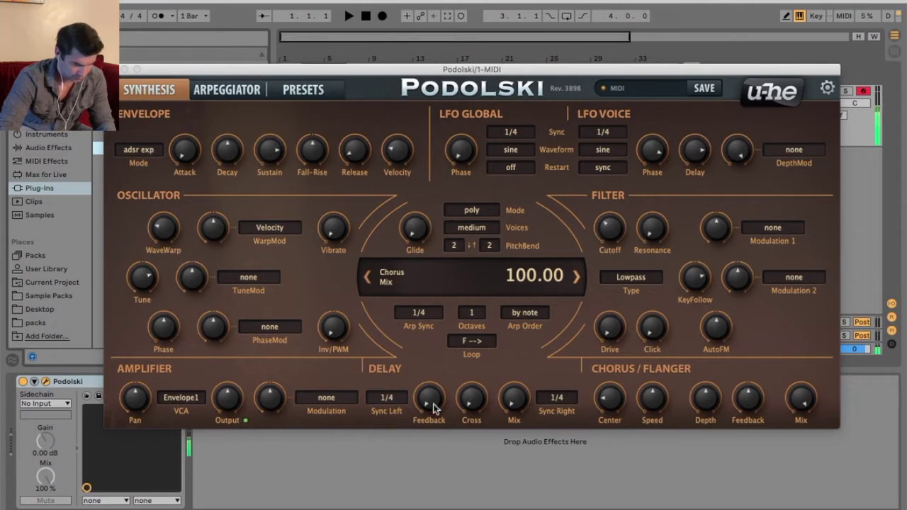
left_click_drag(431, 404, 436, 349)
left_click_drag(514, 399, 523, 200)
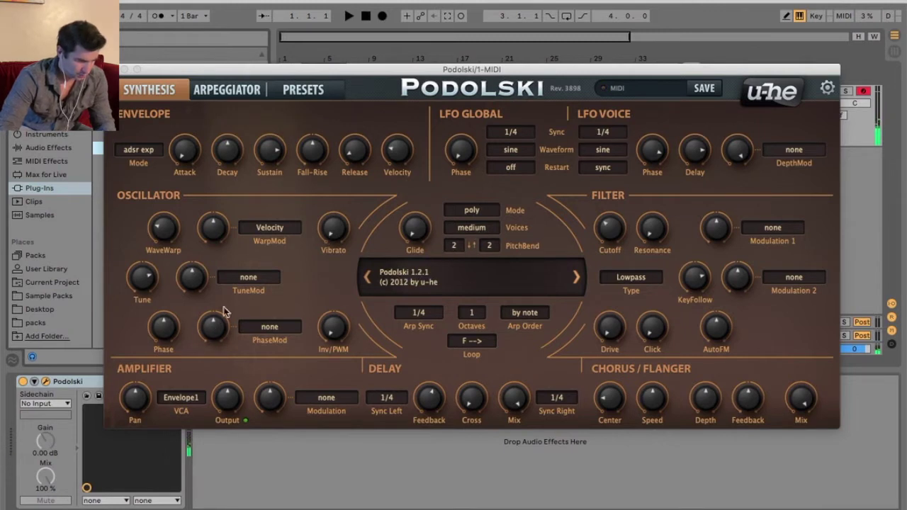
left_click(241, 279)
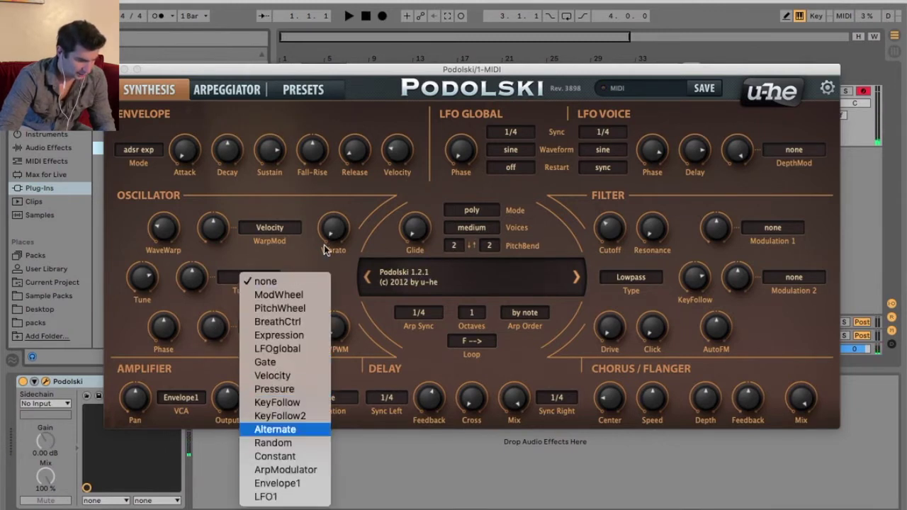
left_click(297, 250)
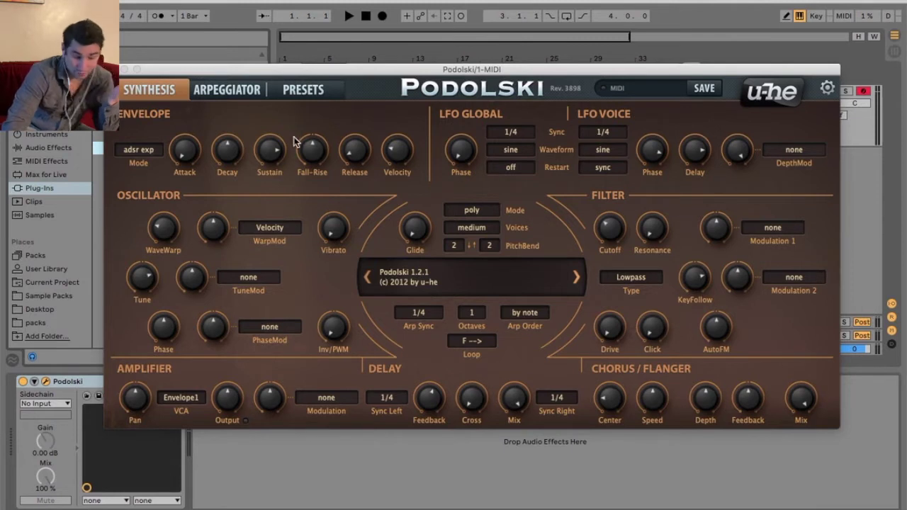
- On the Arpeggiator page, lower the envelope's decay slightly and set its sustain to 66.00, and return to the Synthesis page
left_click(234, 95)
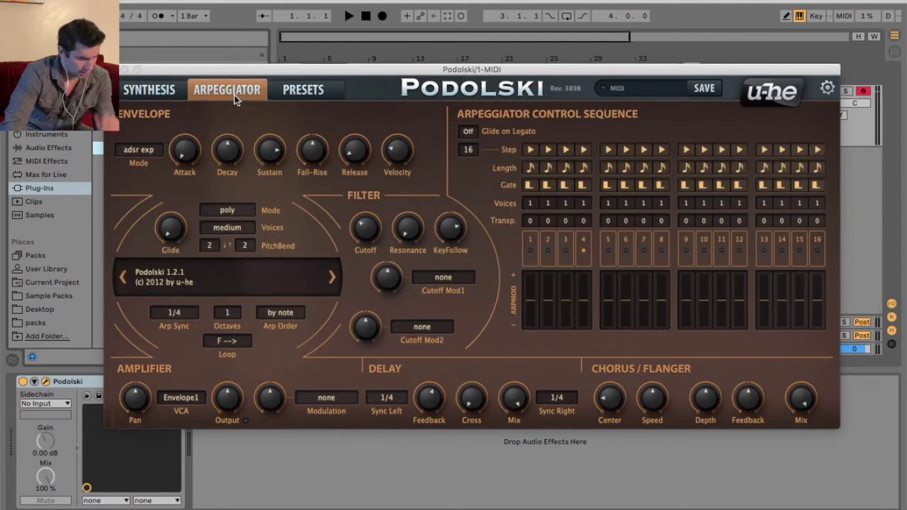
left_click_drag(186, 148, 198, 153)
left_click_drag(238, 110, 278, 150)
left_click(157, 93)
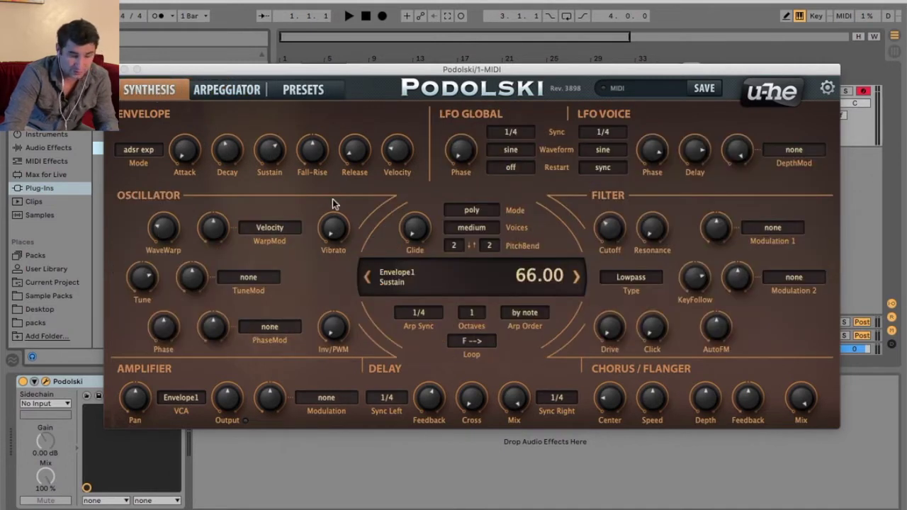
- Reload the initialize preset and return to the Synthesis page
left_click(320, 91)
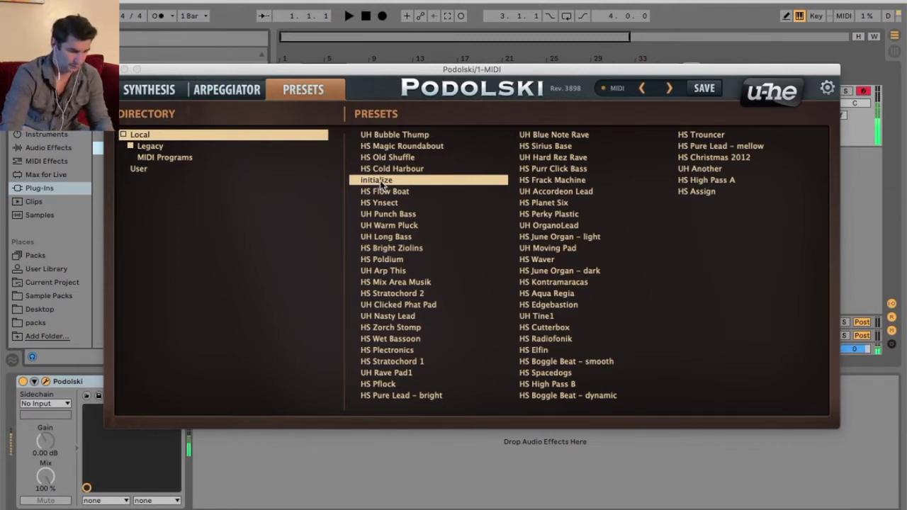
left_click(162, 91)
- Raise the envelope's decay slightly, try the oscillator's vibrato at 59.00, and sweep the filter cutoff
left_click_drag(227, 150, 348, 187)
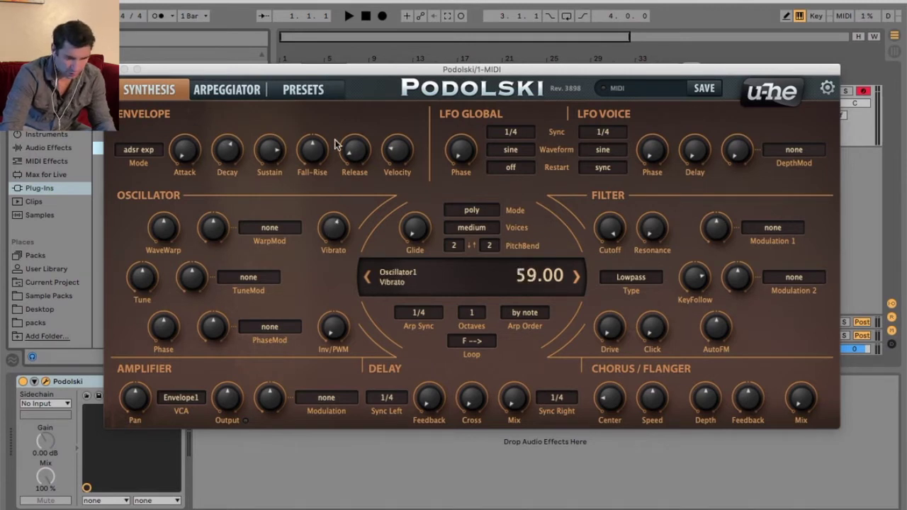
left_click_drag(613, 234, 599, 148)
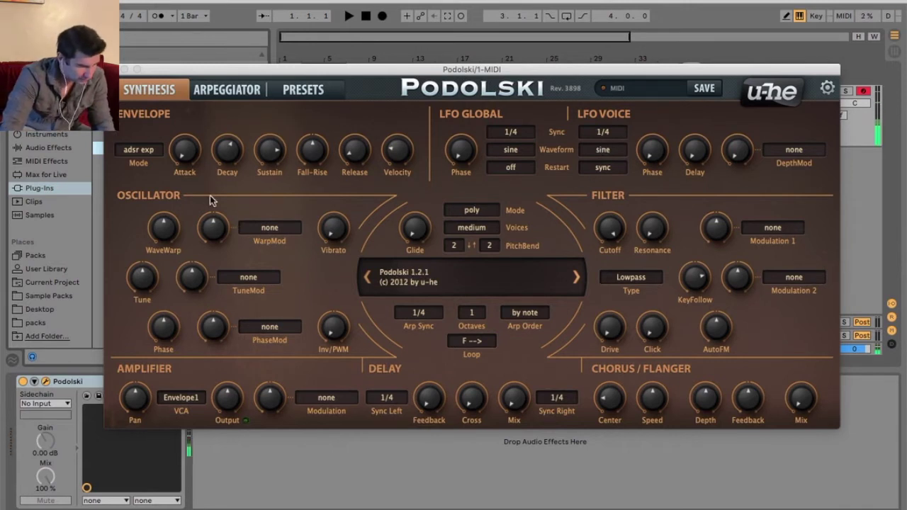
left_click(159, 153)
left_click(172, 156)
left_click_drag(467, 160, 486, 348)
- Raise the oscillator's WaveWarp and modulate it from LFOglobal at a moderately high WarpMod depth
left_click_drag(173, 241, 174, 201)
left_click_drag(211, 225, 217, 180)
left_click(261, 231)
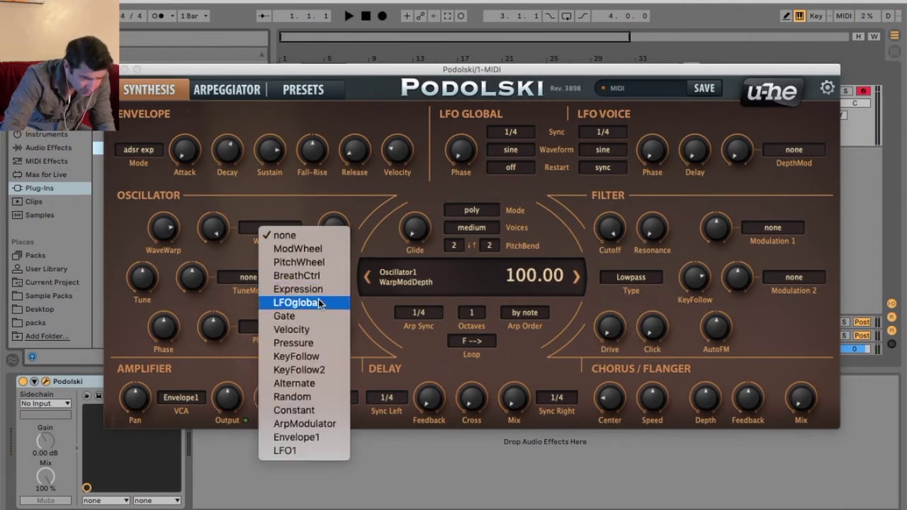
left_click(312, 303)
left_click_drag(217, 238, 206, 260)
- Set the global LFO's sync to 1/16 and adjust its phase to just below the midpoint
left_click_drag(460, 150, 469, 60)
left_click(508, 130)
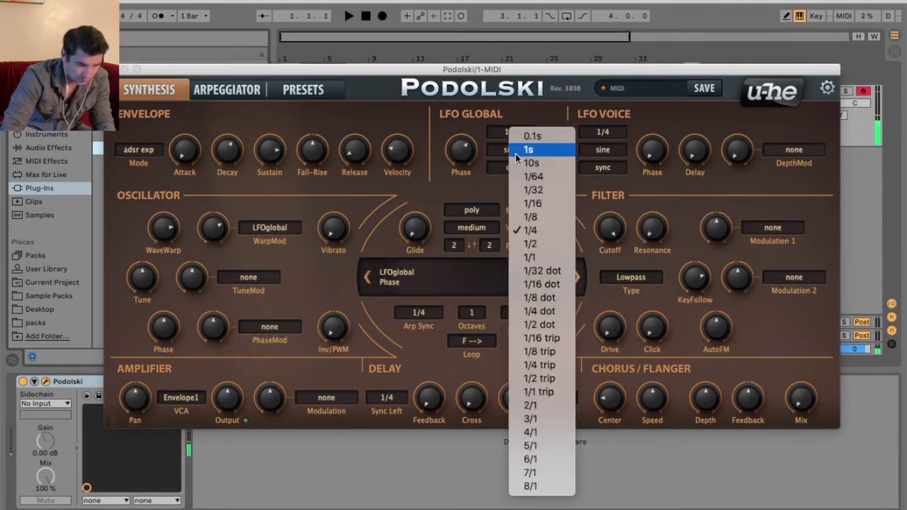
left_click(538, 207)
left_click_drag(473, 155, 473, 193)
- Lower the filter cutoff to around its midpoint and raise the resonance to 54.50
left_click_drag(585, 220, 651, 146)
left_click(653, 211)
- Try Gate as the filter's Modulation 1 source, switch it to ArpModulator and turn up its depth
left_click(759, 229)
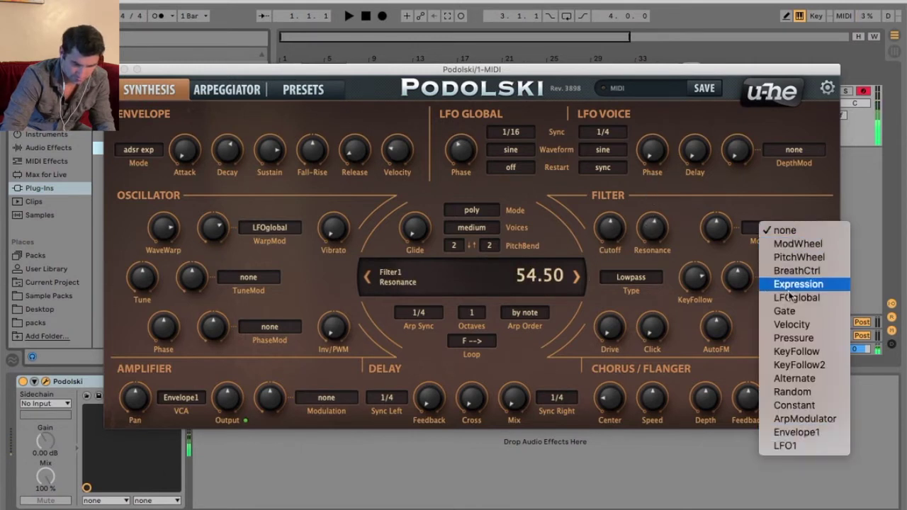
left_click(785, 311)
left_click(774, 228)
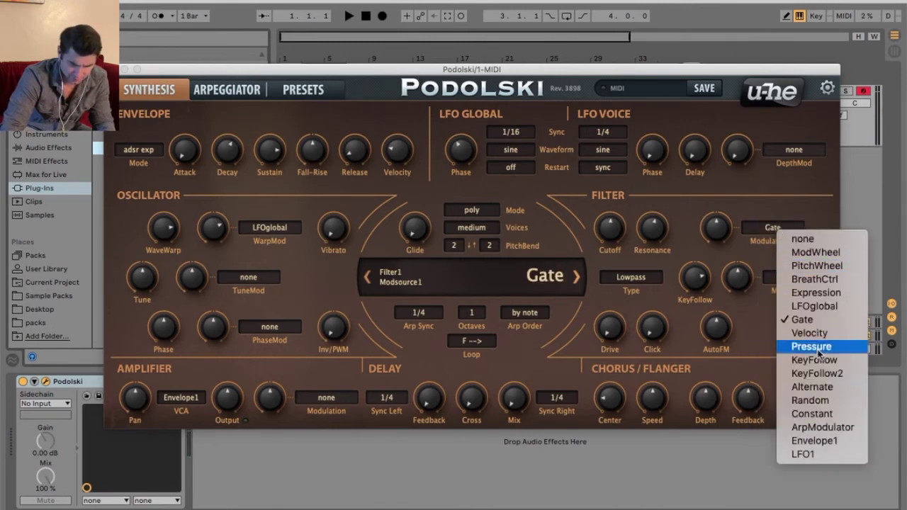
left_click(822, 427)
- Change the filter type to Bandpass, set the resonance to 36.00 and lower the cutoff to 22.00
left_click_drag(657, 229, 659, 264)
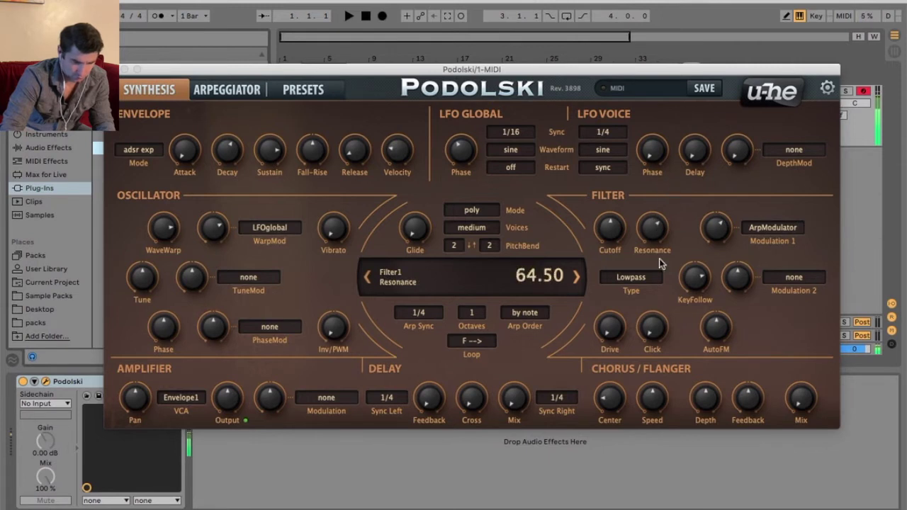
left_click(646, 278)
left_click(684, 296)
left_click_drag(628, 229, 647, 279)
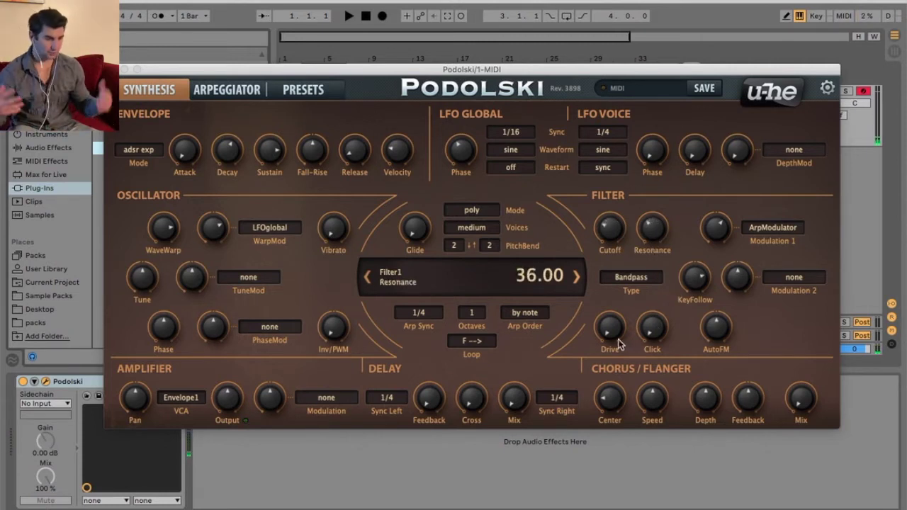
left_click_drag(186, 173, 186, 177)
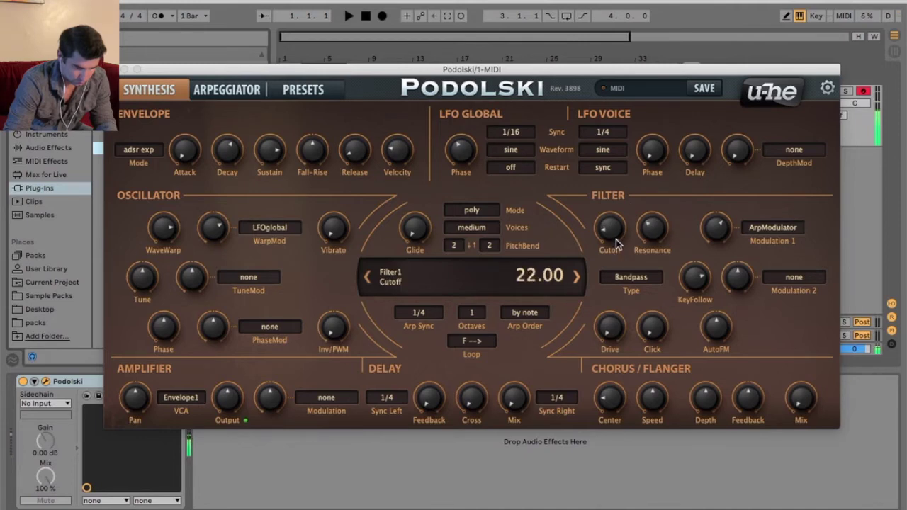
- Reload the initialize preset and open the Arpeggiator page
left_click(296, 92)
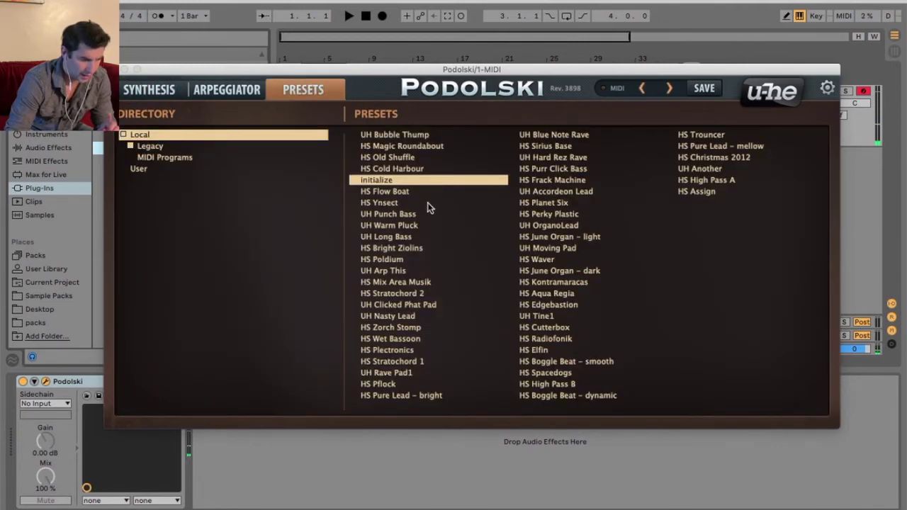
left_click(218, 91)
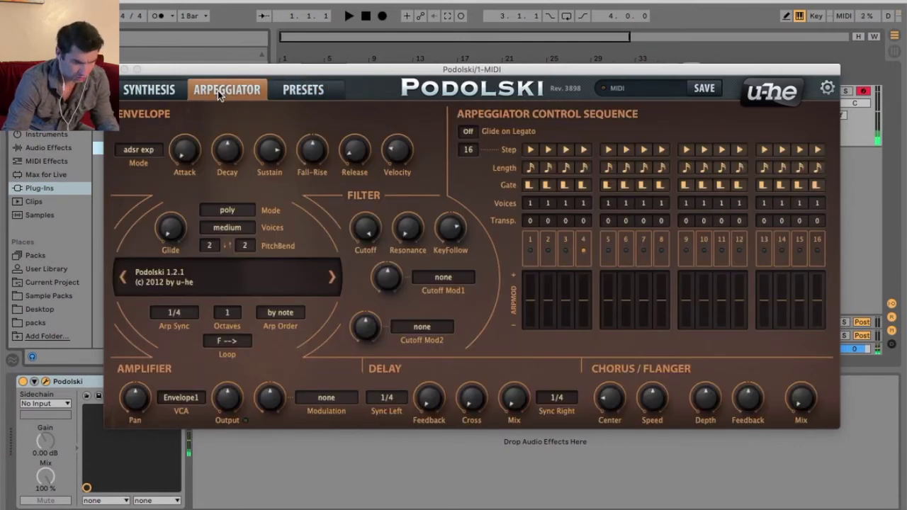
left_click(543, 150)
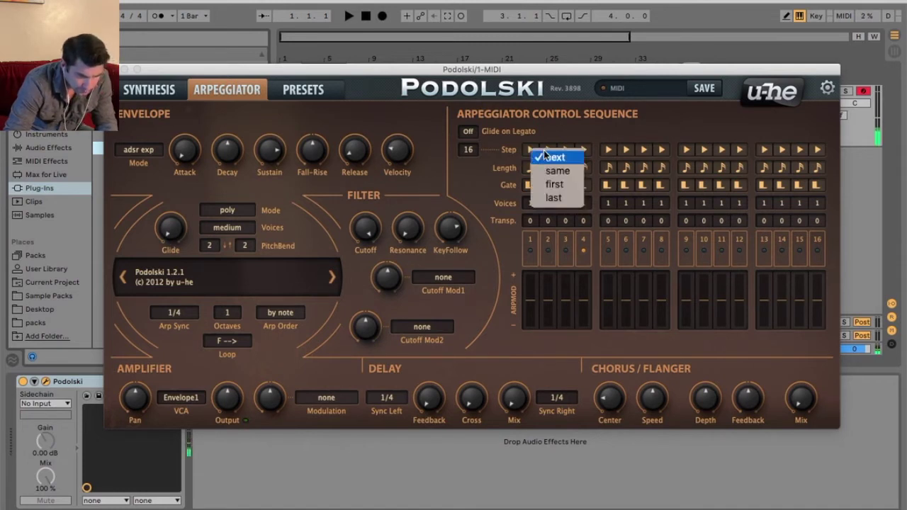
left_click(536, 138)
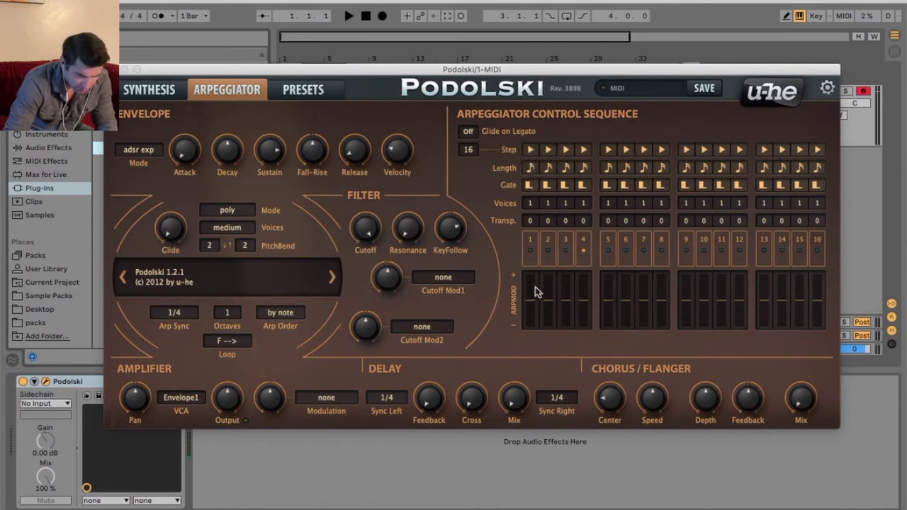
- Set arpeggiator step 1's modulation to 10.00 and its transposition to -12
mouse_move(530, 298)
left_mouse_down()
mouse_move(537, 277)
mouse_move(531, 303)
left_mouse_up()
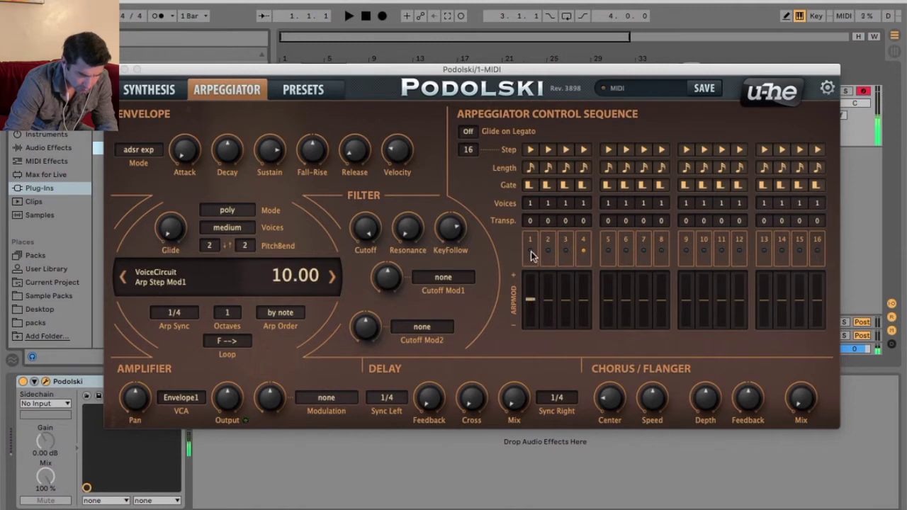
left_click(532, 220)
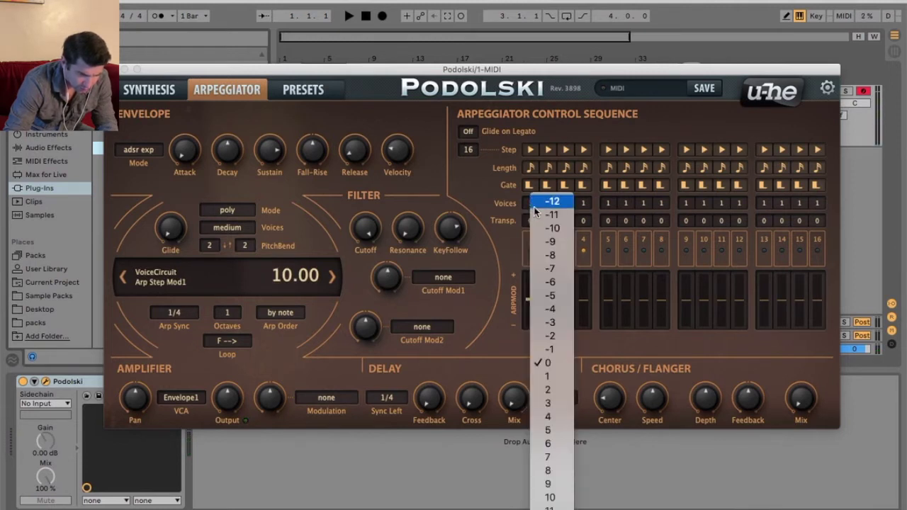
left_click(532, 202)
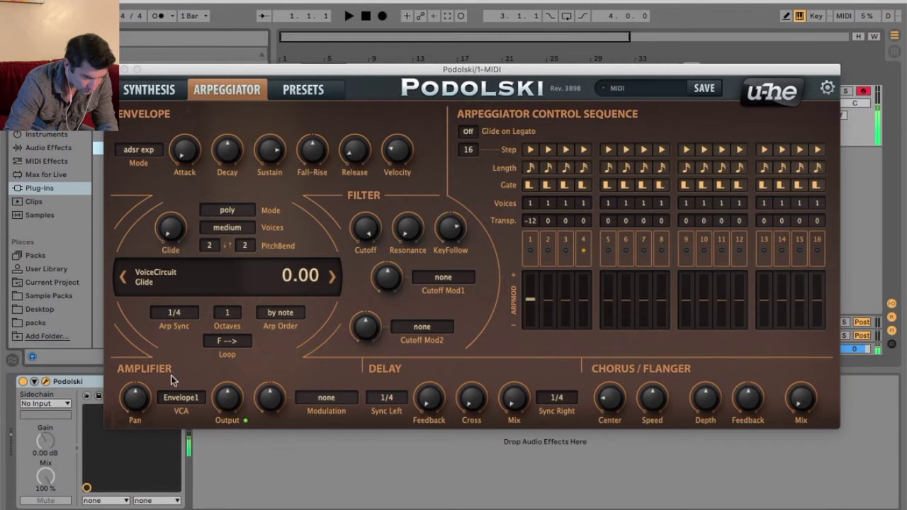
- Choose ArpModulator as the filter's Cutoff Mod1 source and set its depth to 150.00
left_click(433, 281)
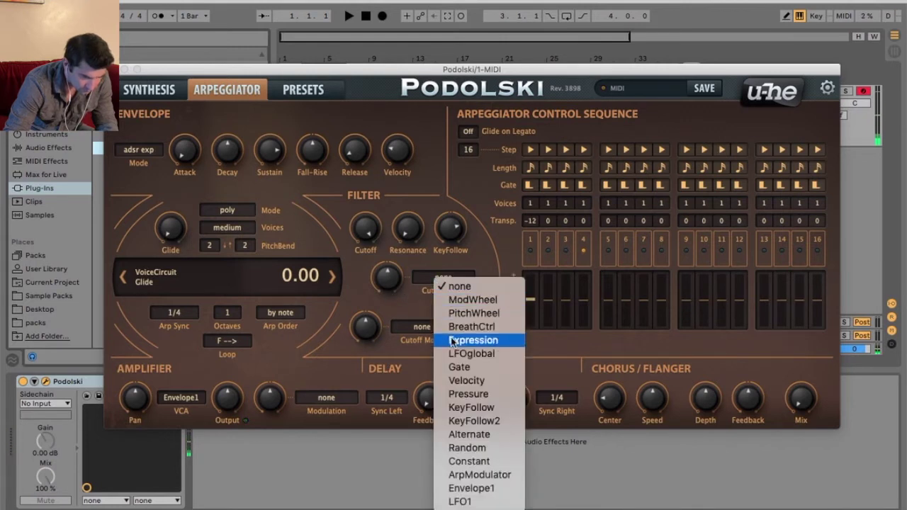
left_click(471, 474)
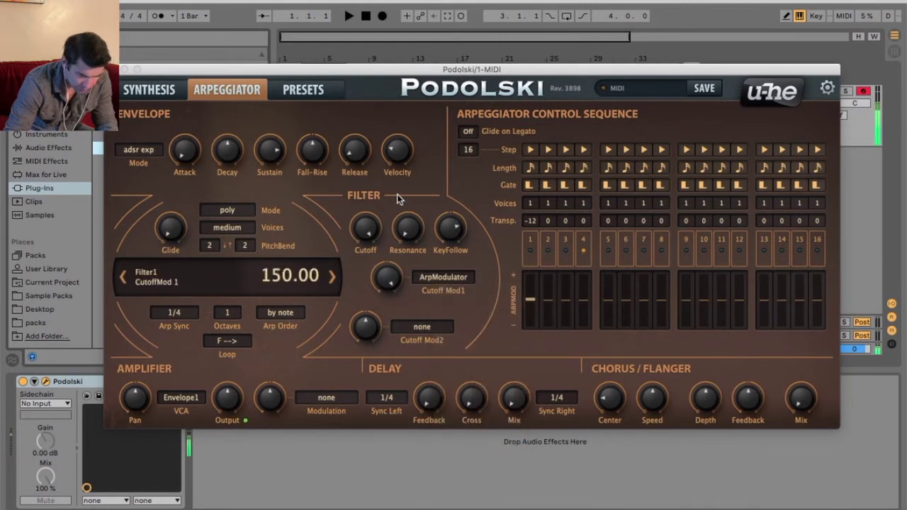
- Turn Glide on Legato on and back off, and look over the arpeggiator's step-count options
left_click(467, 132)
left_click(467, 131)
left_click(468, 149)
left_click(446, 148)
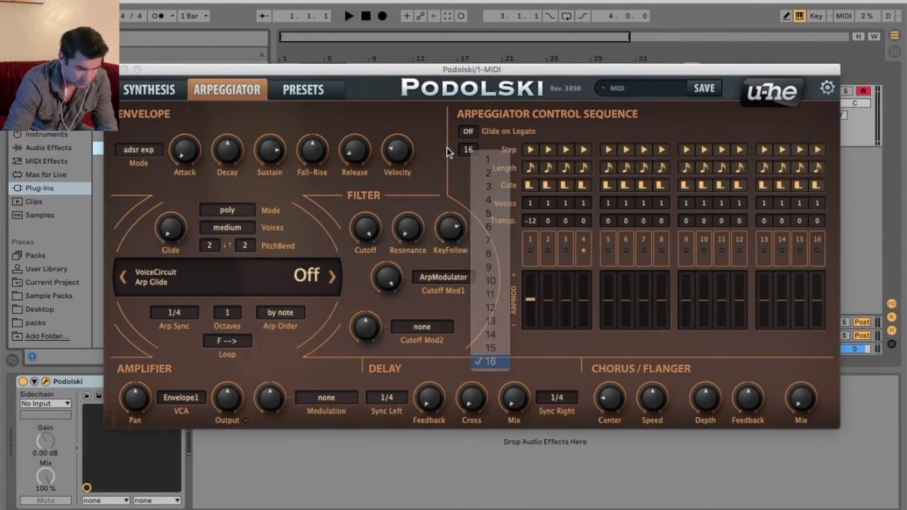
- Try same as arpeggiator step 1's step control and set it back to next
left_click(530, 150)
left_click(547, 169)
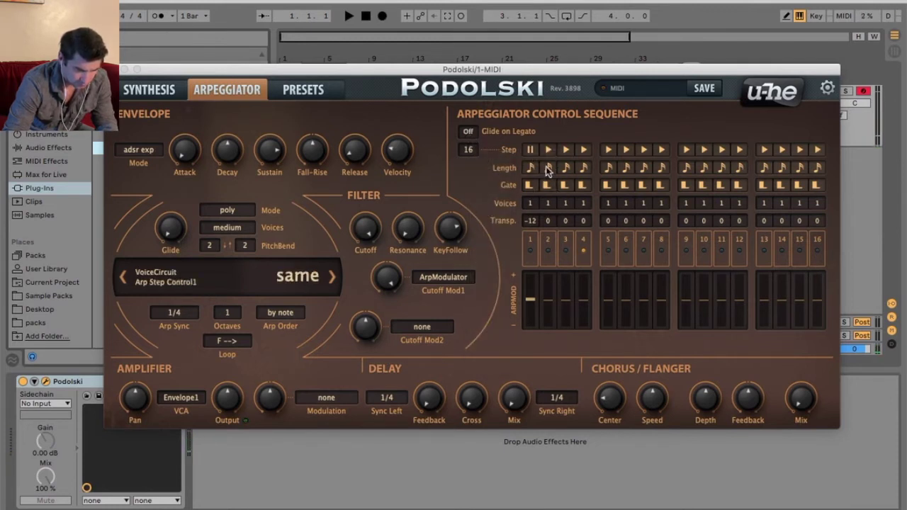
left_click(530, 149)
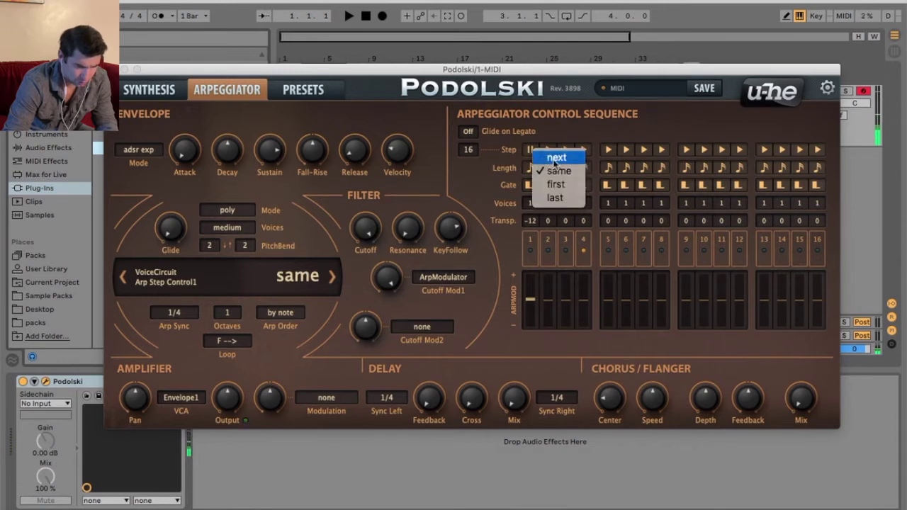
left_click(561, 156)
- Set arpeggiator step 2's step control to same
left_click(564, 149)
left_click(549, 150)
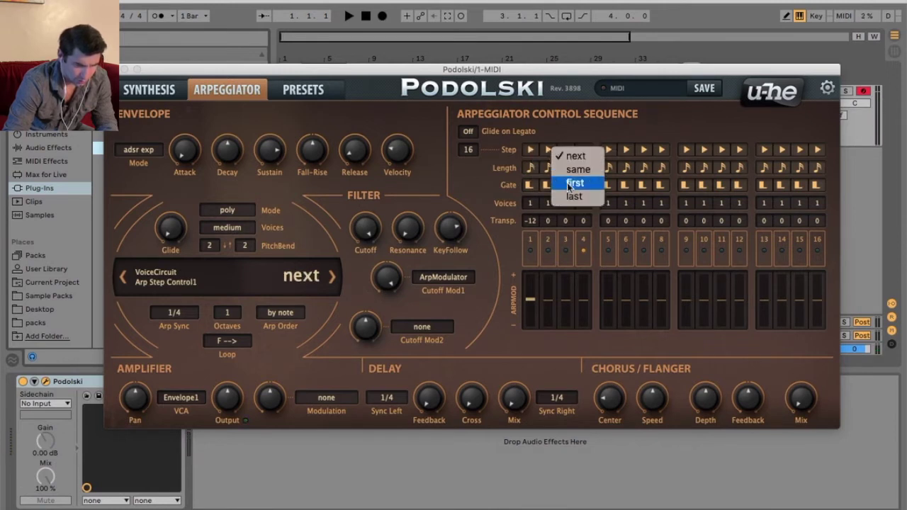
left_click(500, 187)
left_click(546, 150)
left_click(551, 154)
left_click(546, 151)
left_click(554, 166)
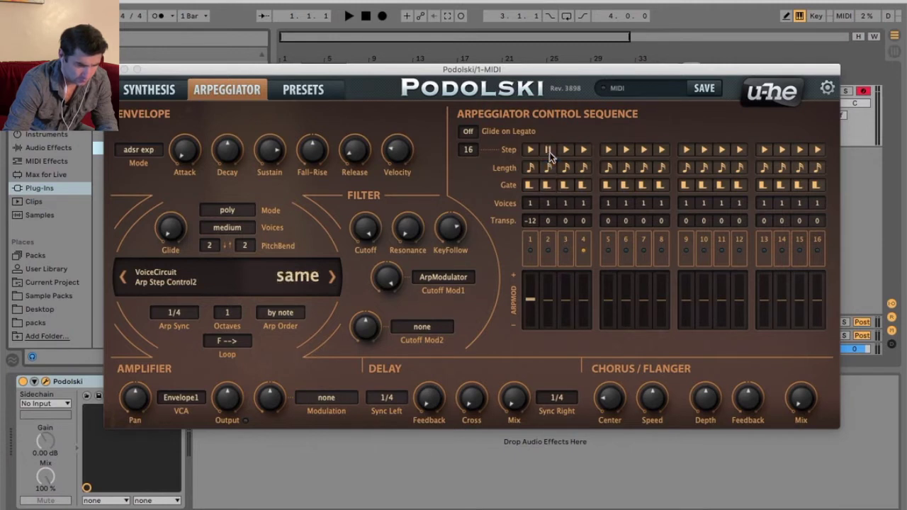
- Set arpeggiator step 4's step control to same and reduce the arpeggiator loop length to 1
left_click(585, 151)
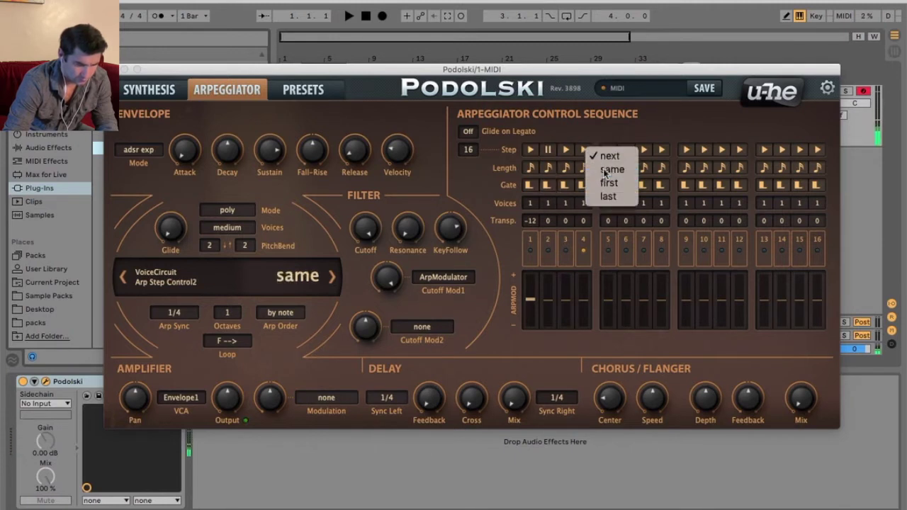
left_click(612, 169)
left_click(467, 149)
left_click(476, 167)
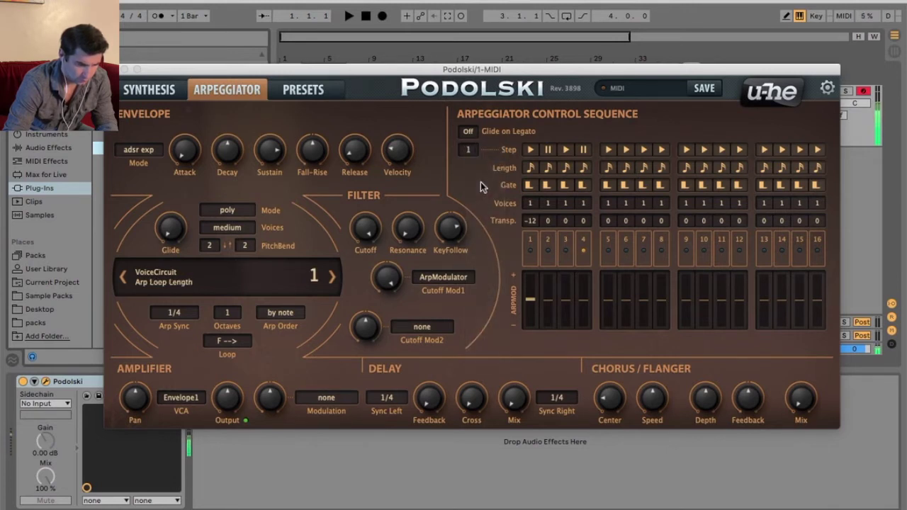
- Advance through the presets past HS Flow Boat until UH Arp This is loaded
left_click(333, 279)
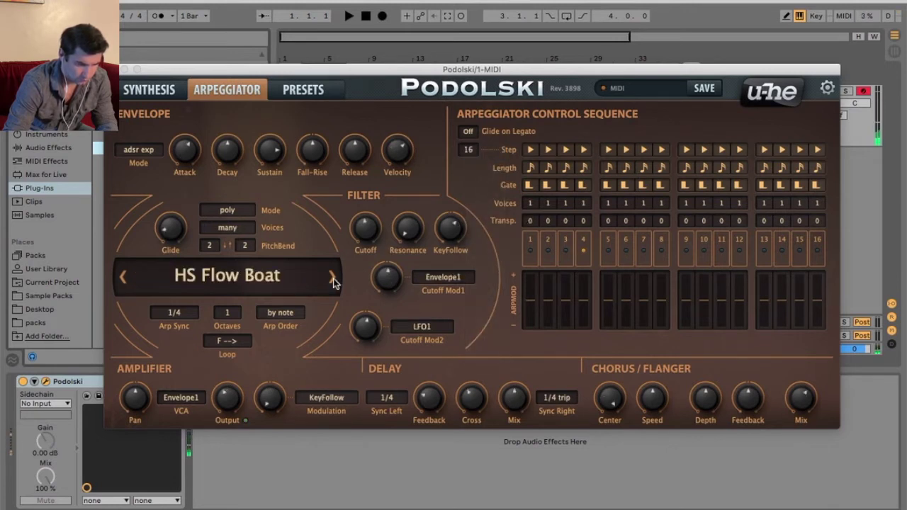
left_click(333, 279)
left_click(333, 279)
left_click(333, 279)
left_click(333, 279)
left_click(333, 278)
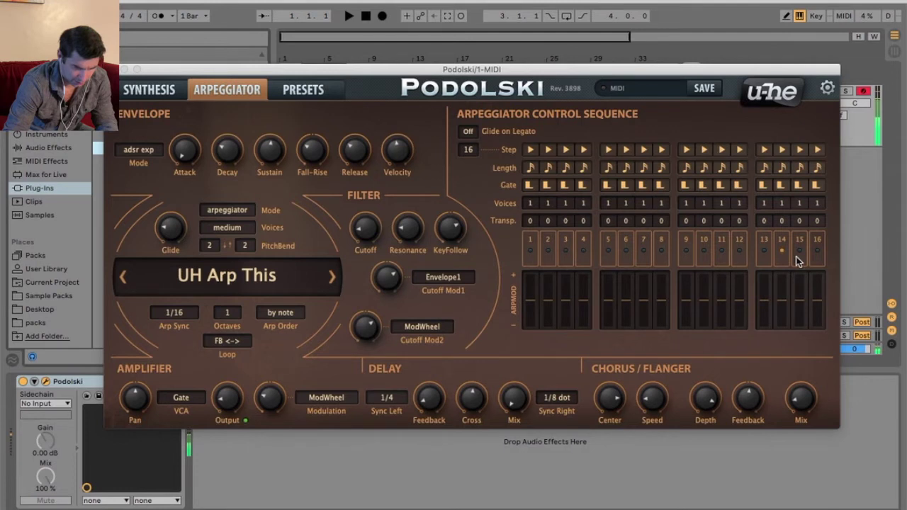
- Try a gate value of 1 on arpeggiator step 1, and set it to 5
left_click(548, 203)
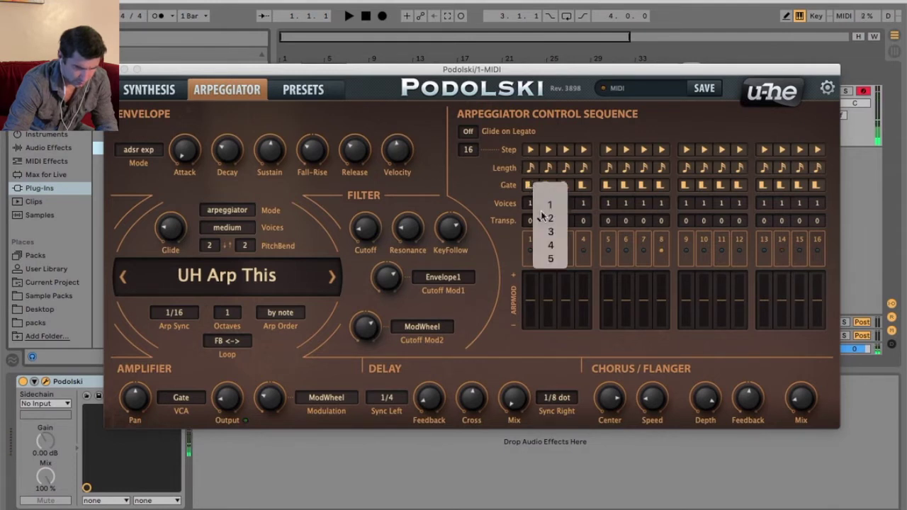
left_click(543, 204)
left_click(529, 202)
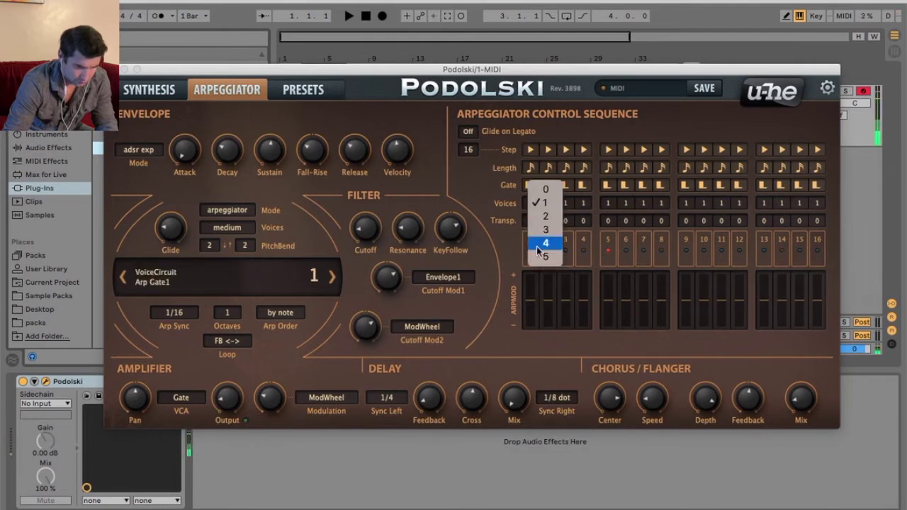
left_click(544, 256)
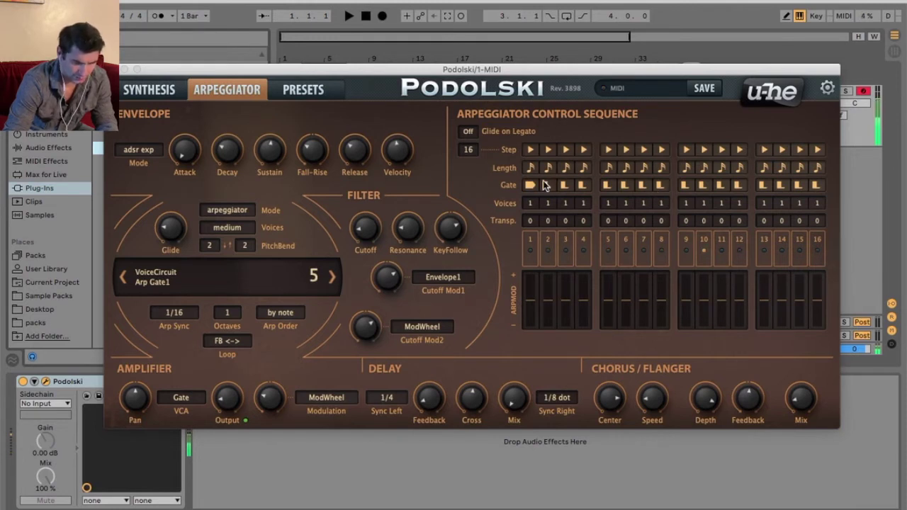
- Set arpeggiator step 3 to 6 voices, a gate of 5 and a transpose of -12
left_click(569, 205)
left_click(570, 205)
left_click(573, 208)
left_click(581, 266)
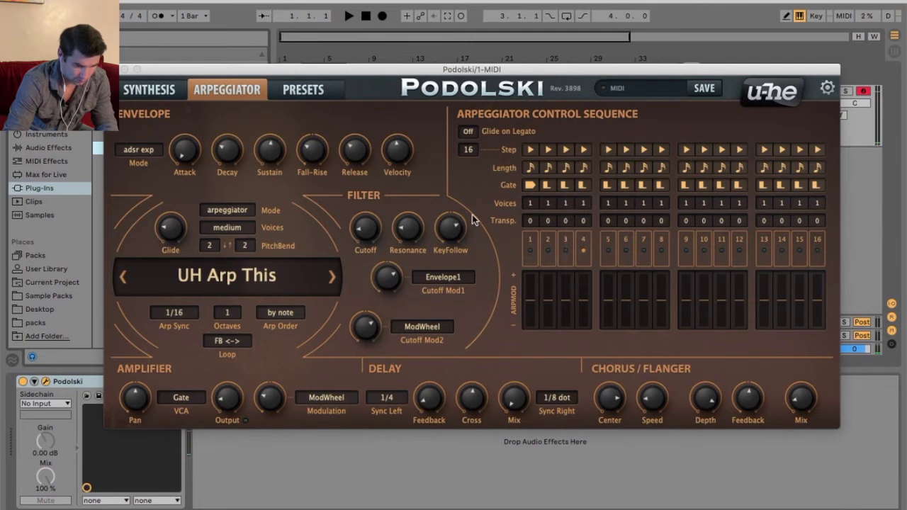
left_click(565, 186)
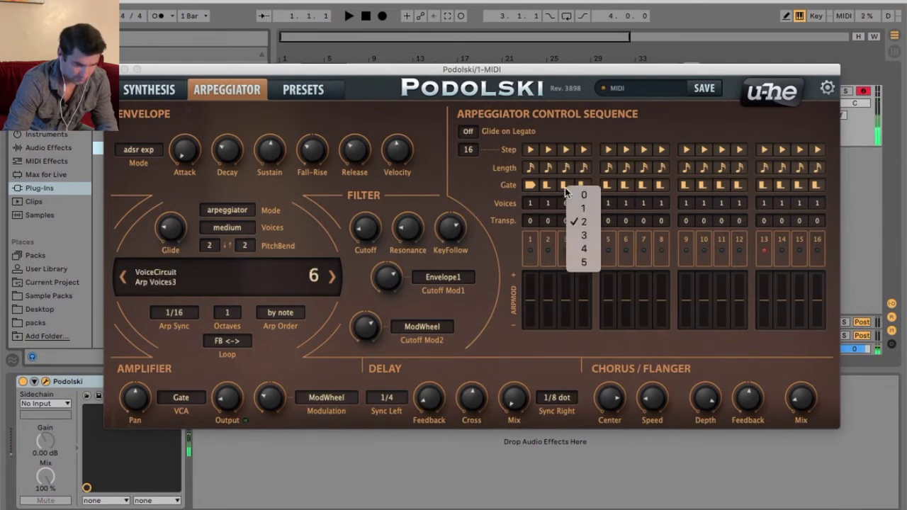
left_click(581, 262)
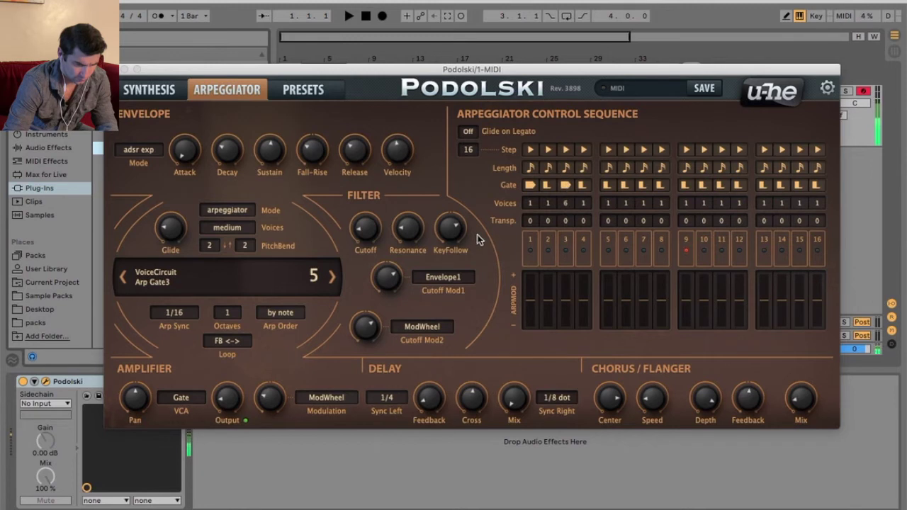
left_click(565, 221)
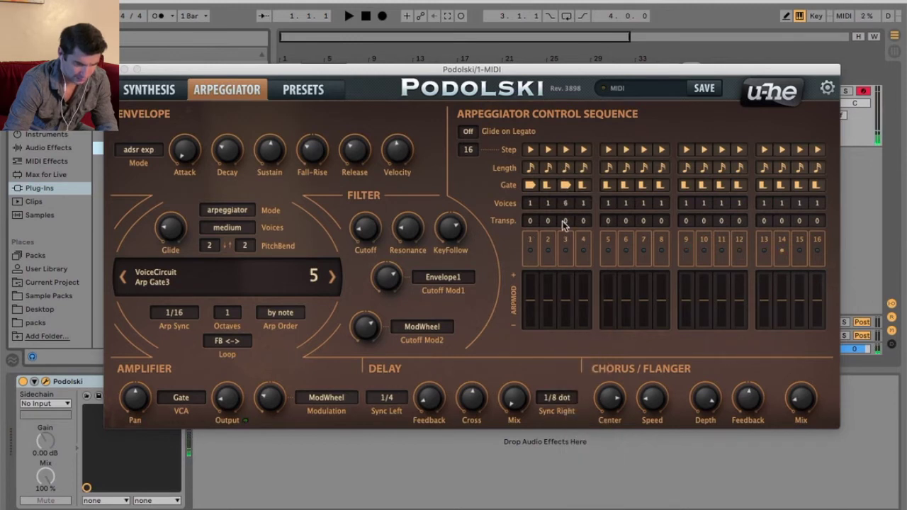
left_click(584, 202)
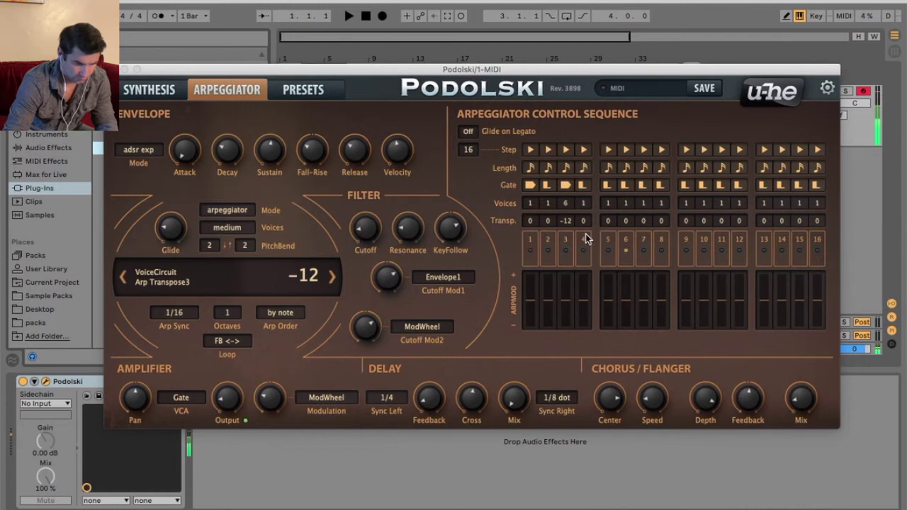
- Set arpeggiator step 14 to a transpose of -12, a gate of 5 and 6 voices
left_click(782, 223)
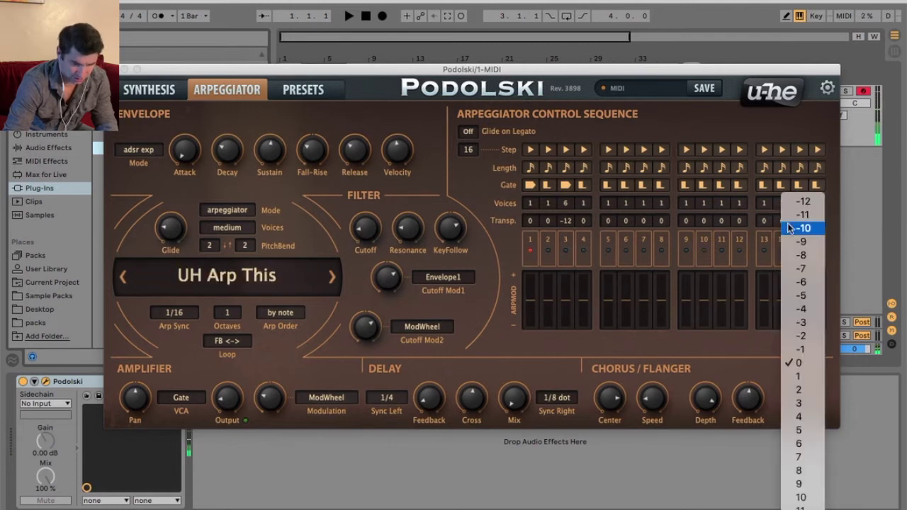
left_click(802, 201)
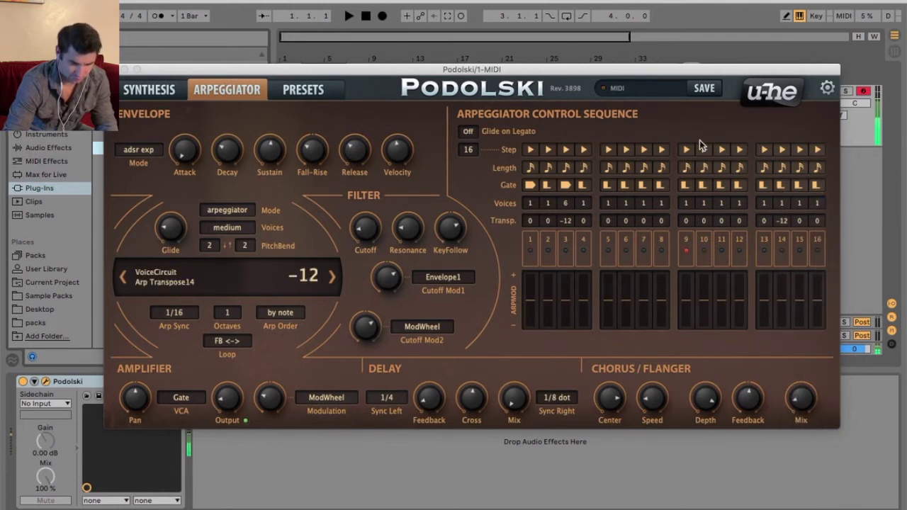
left_click(783, 185)
left_click(797, 259)
left_click(783, 203)
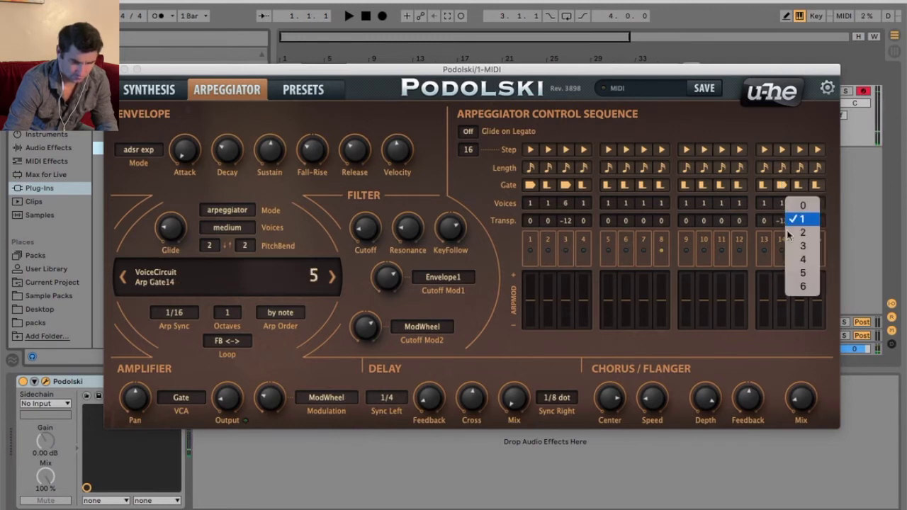
left_click(800, 284)
- Set arpeggiator step 1's length to 4 and its transpose to -12
left_click(530, 167)
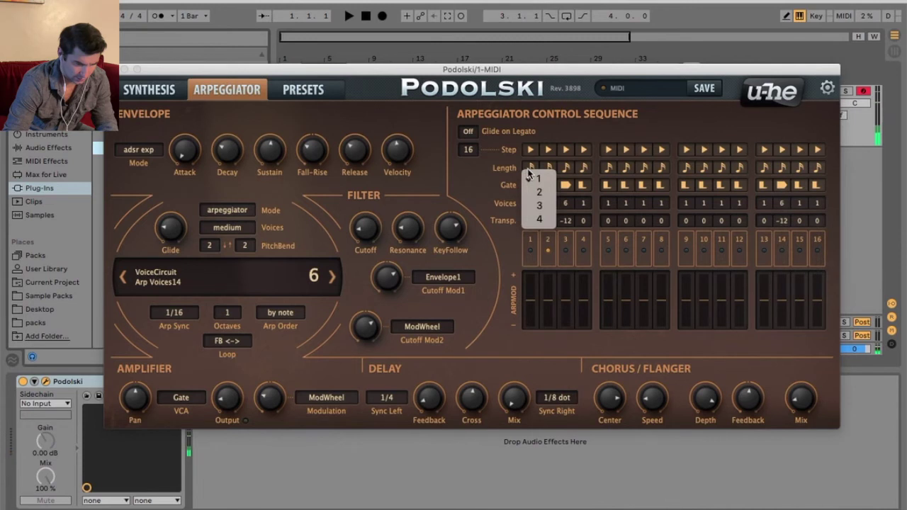
left_click(516, 206)
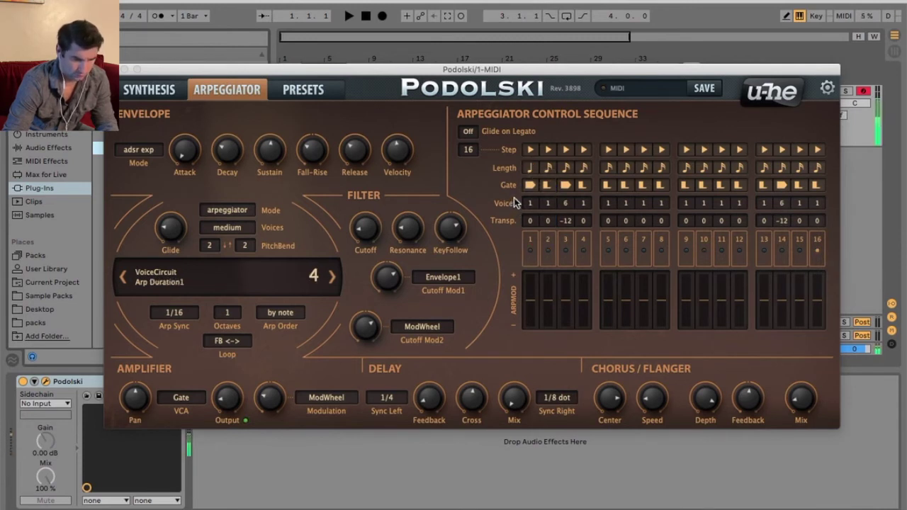
left_click(530, 220)
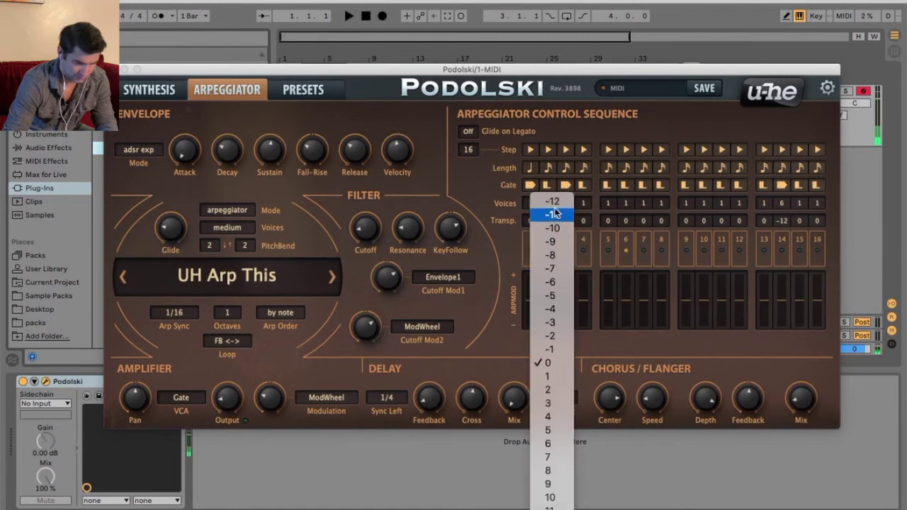
left_click(547, 181)
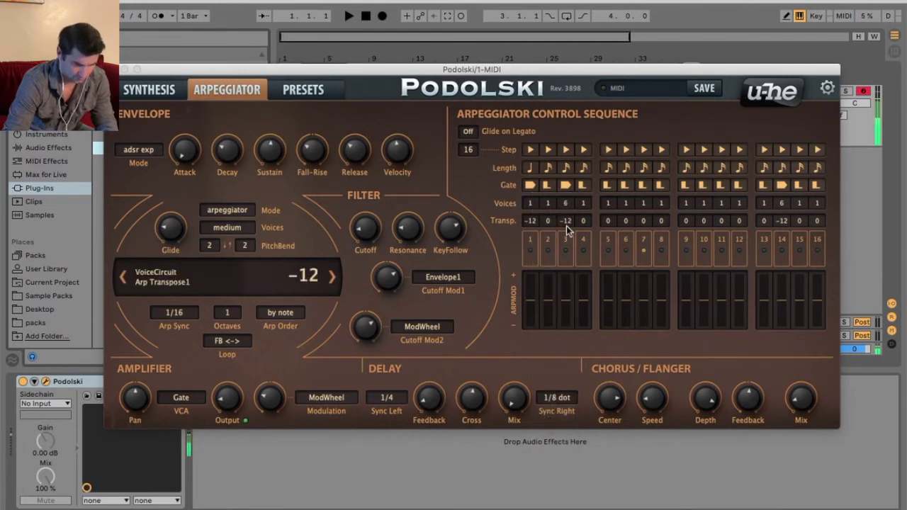
- Set arpeggiator step 14's transpose to 0 and shorten its gate to match the neighbouring steps
left_click(784, 221)
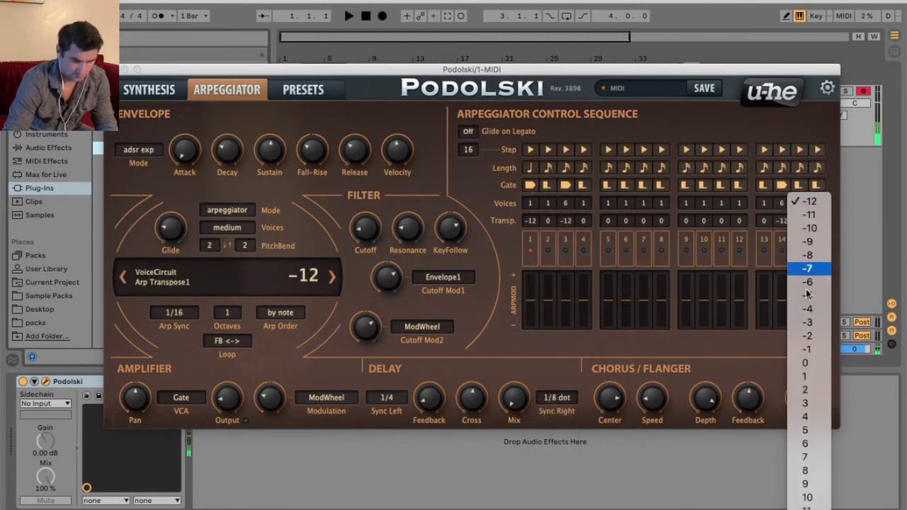
left_click(820, 366)
left_click(781, 184)
left_click(792, 208)
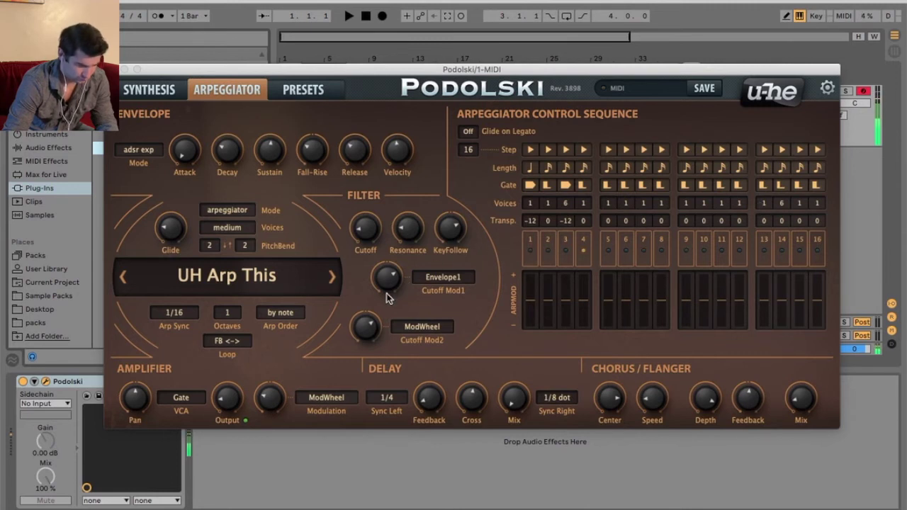
- Set the filter cutoff to 49.00, and try the poly voice mode before returning to arpeggiator mode
mouse_move(370, 224)
left_mouse_down()
mouse_move(373, 179)
mouse_move(376, 213)
left_mouse_up()
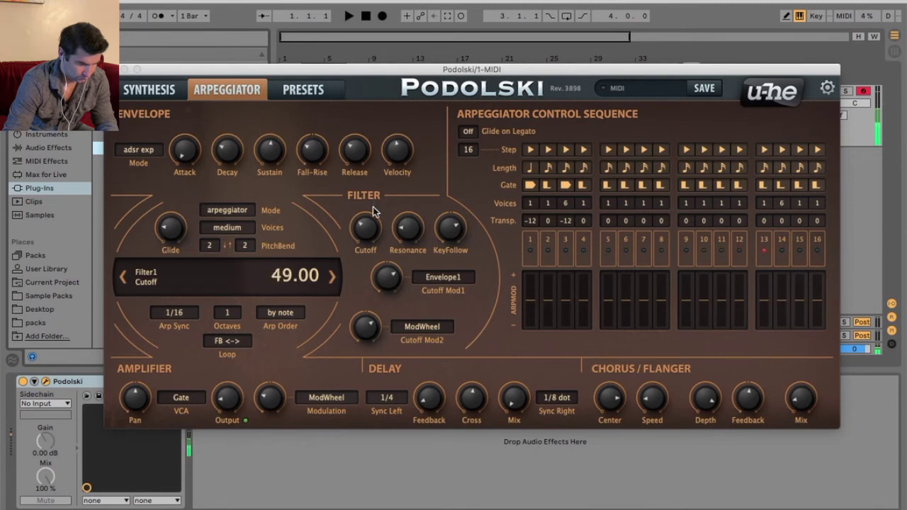
left_click(236, 215)
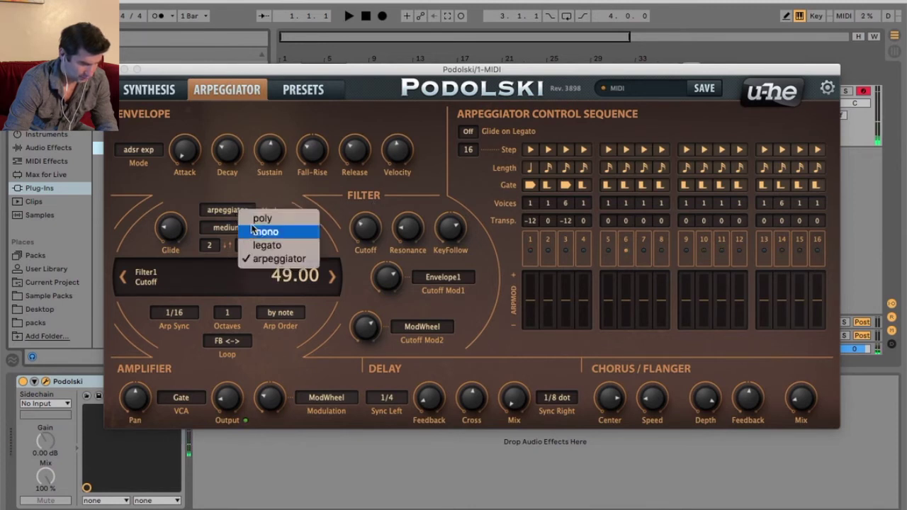
left_click(329, 214)
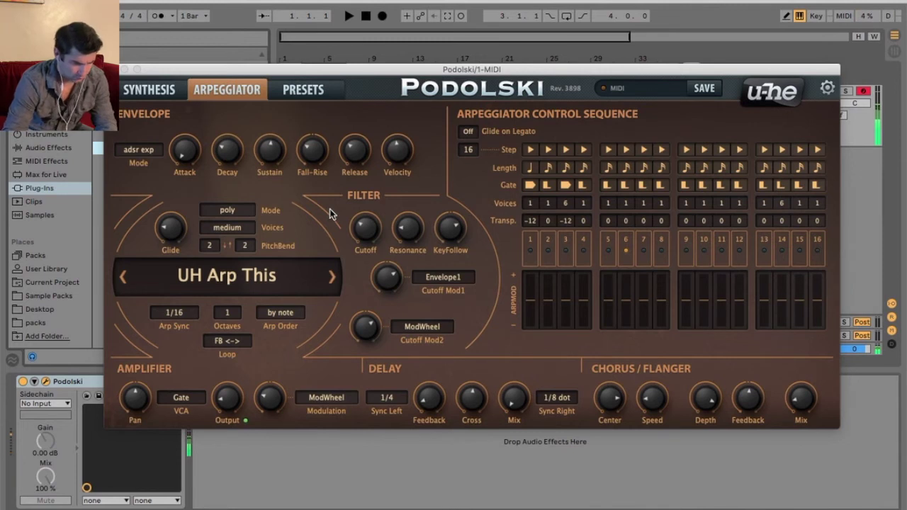
left_click(233, 212)
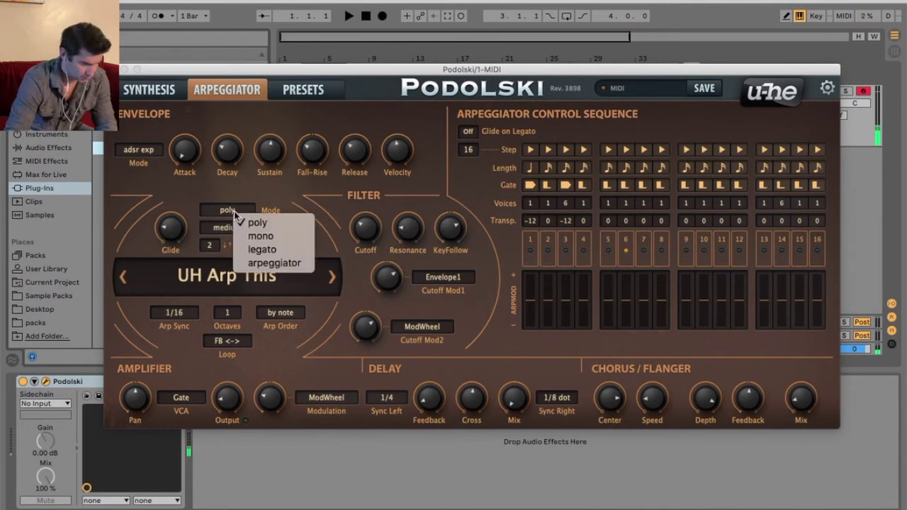
left_click(266, 261)
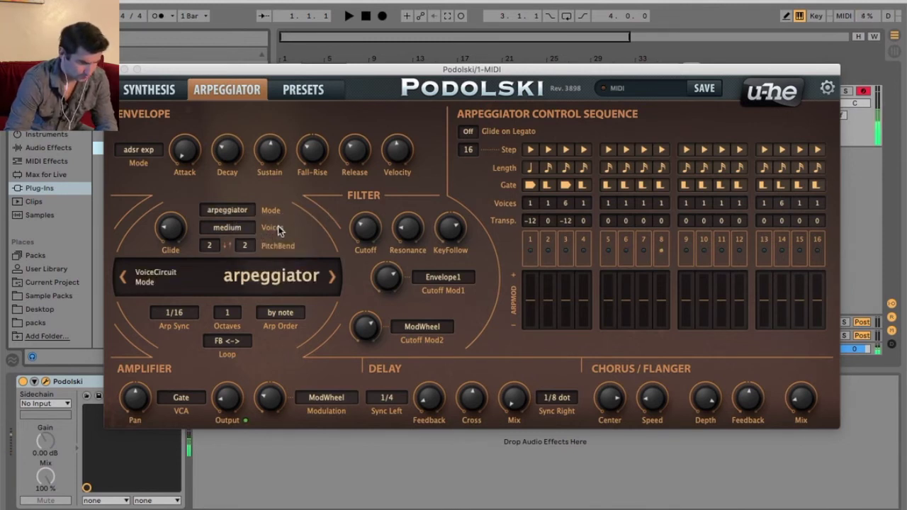
- Set Voices to many and the PitchBend range to 0 down and 24 up
left_click(258, 230)
left_click(262, 259)
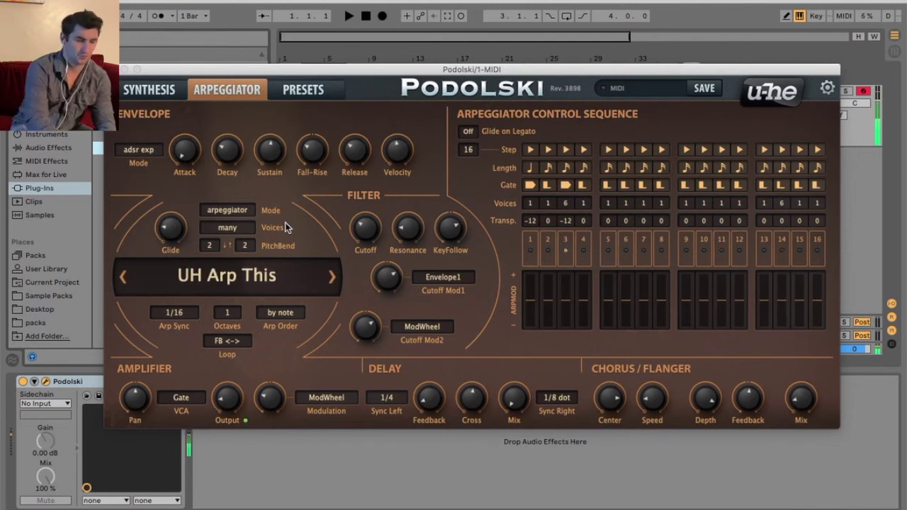
left_click(209, 248)
left_click(208, 264)
left_click(209, 248)
left_click(227, 201)
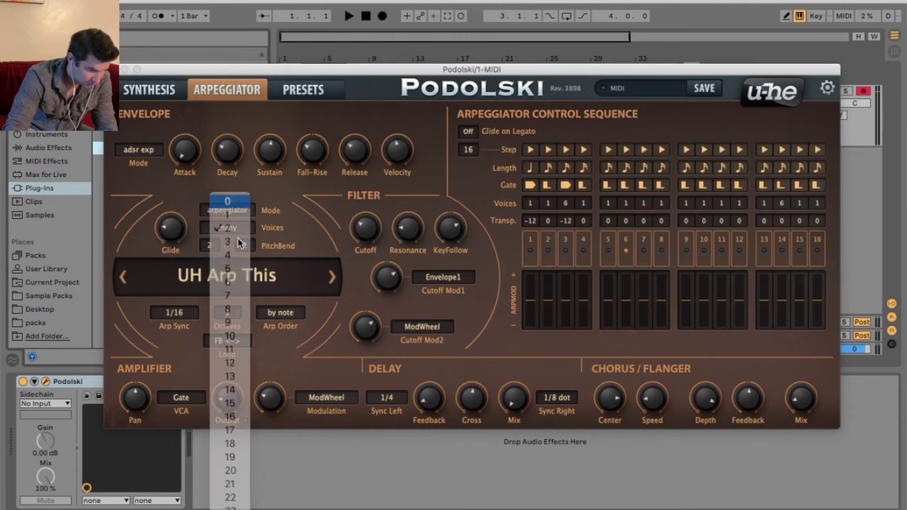
left_click(241, 245)
key("2")
key("4")
key("Return")
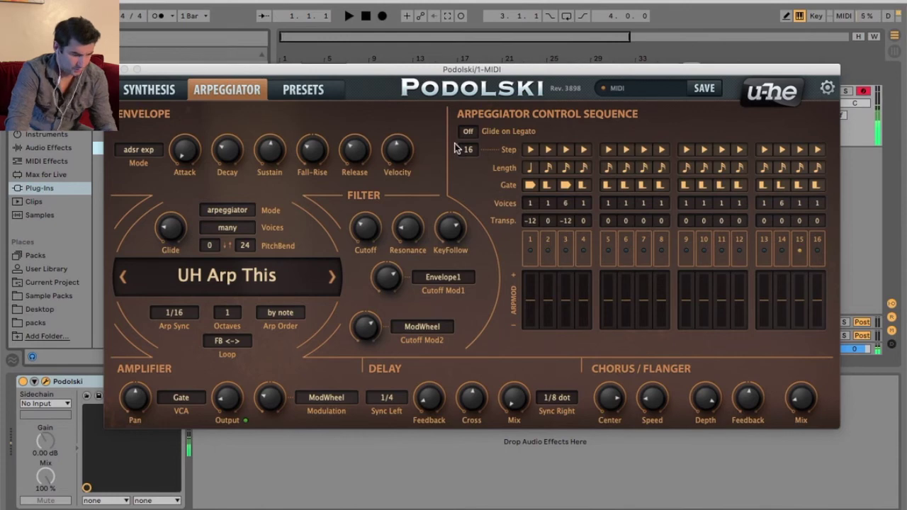
- Increase the envelope's Velocity amount in the synthesis controls and set its Attack to 77.00
left_click(307, 92)
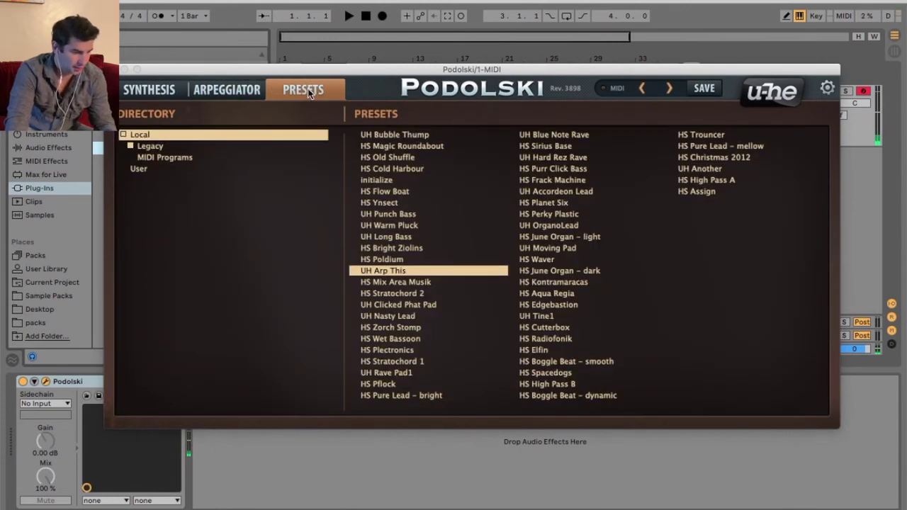
left_click(225, 90)
left_click(149, 90)
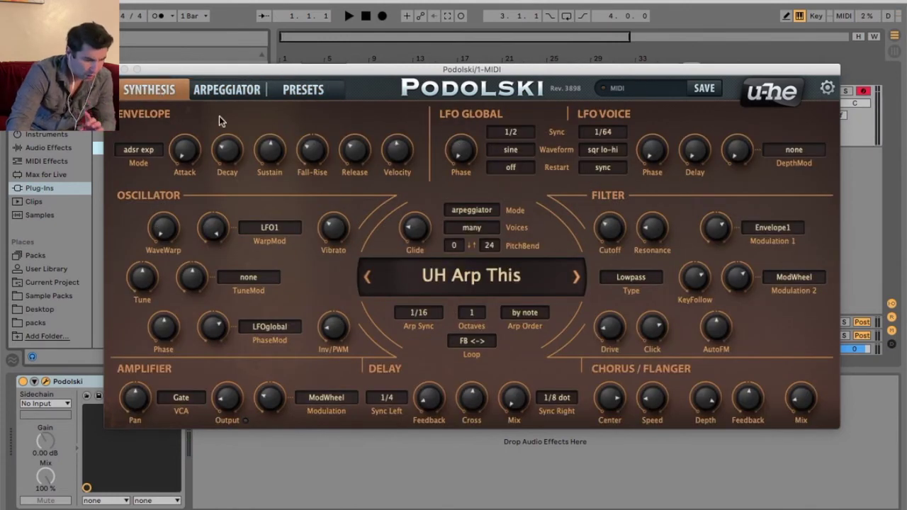
left_click_drag(398, 149, 406, 136)
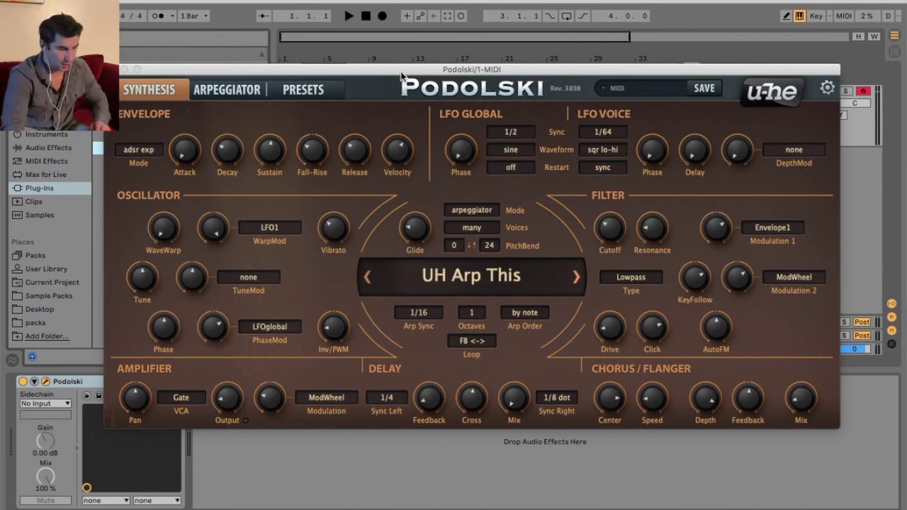
left_click(190, 160)
left_click_drag(193, 167, 196, 122)
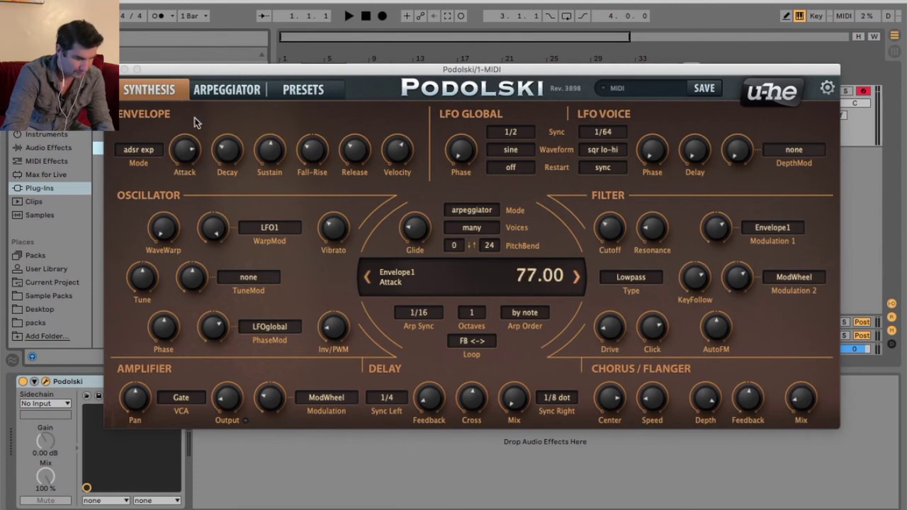
- Load the initialize preset and set its envelope Attack to 35.00
left_click(304, 89)
left_click(376, 181)
left_click(171, 91)
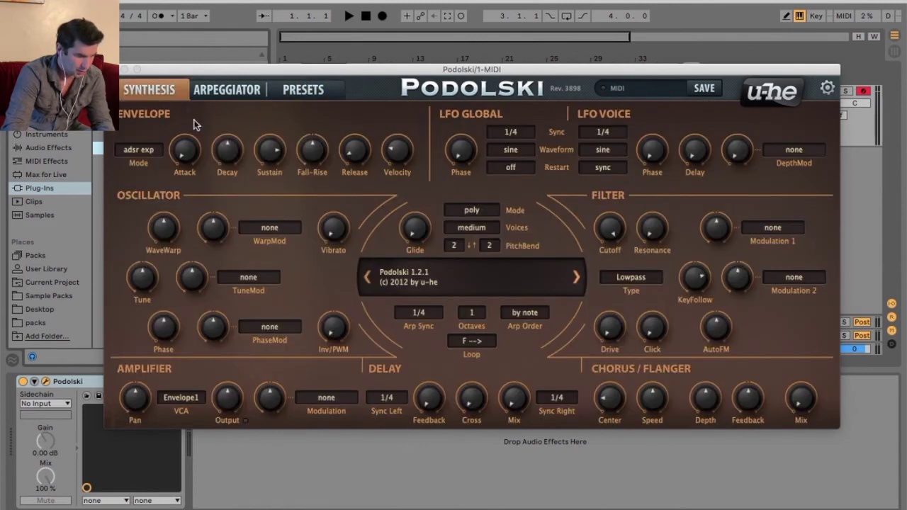
left_click_drag(201, 138, 216, 116)
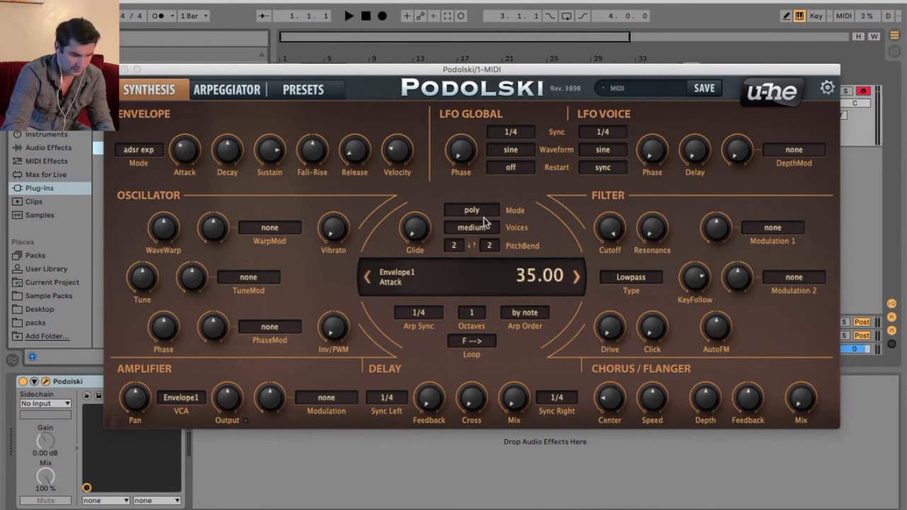